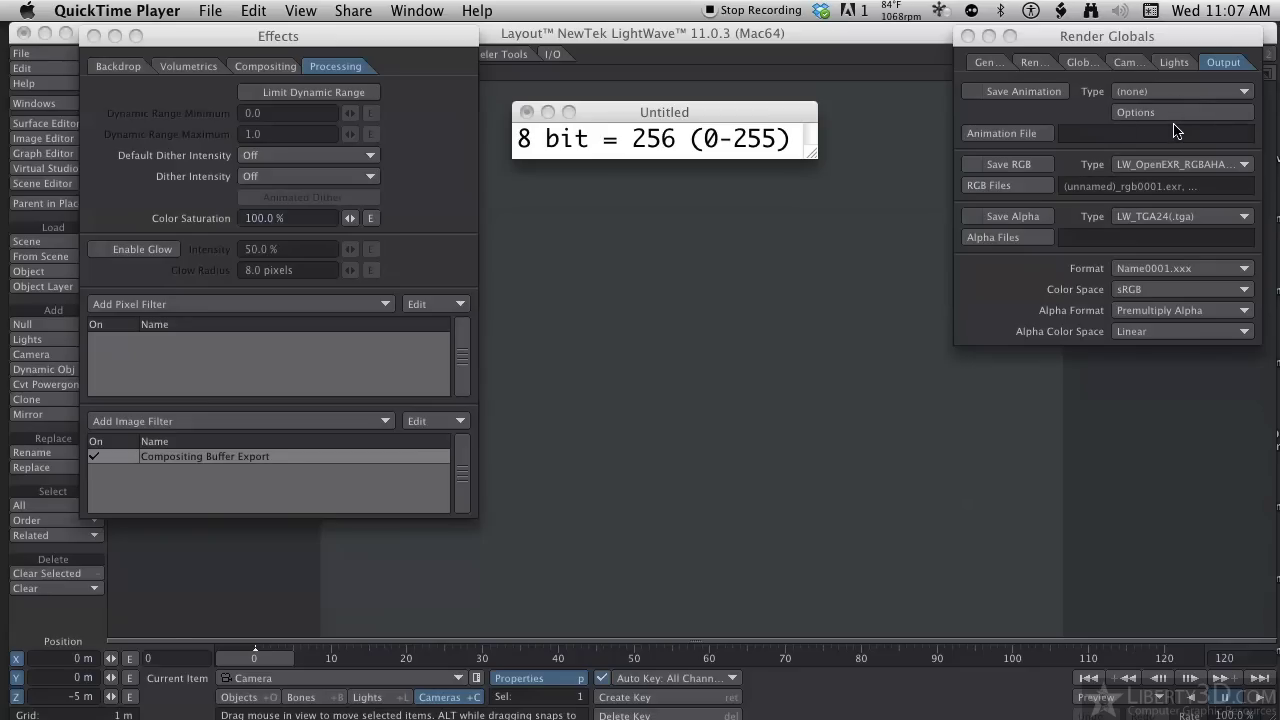
- Reposition the 8-bit note and examine the image file types available for saving RGB output in Render Globals
left_click(1163, 130)
left_click_drag(603, 113, 646, 119)
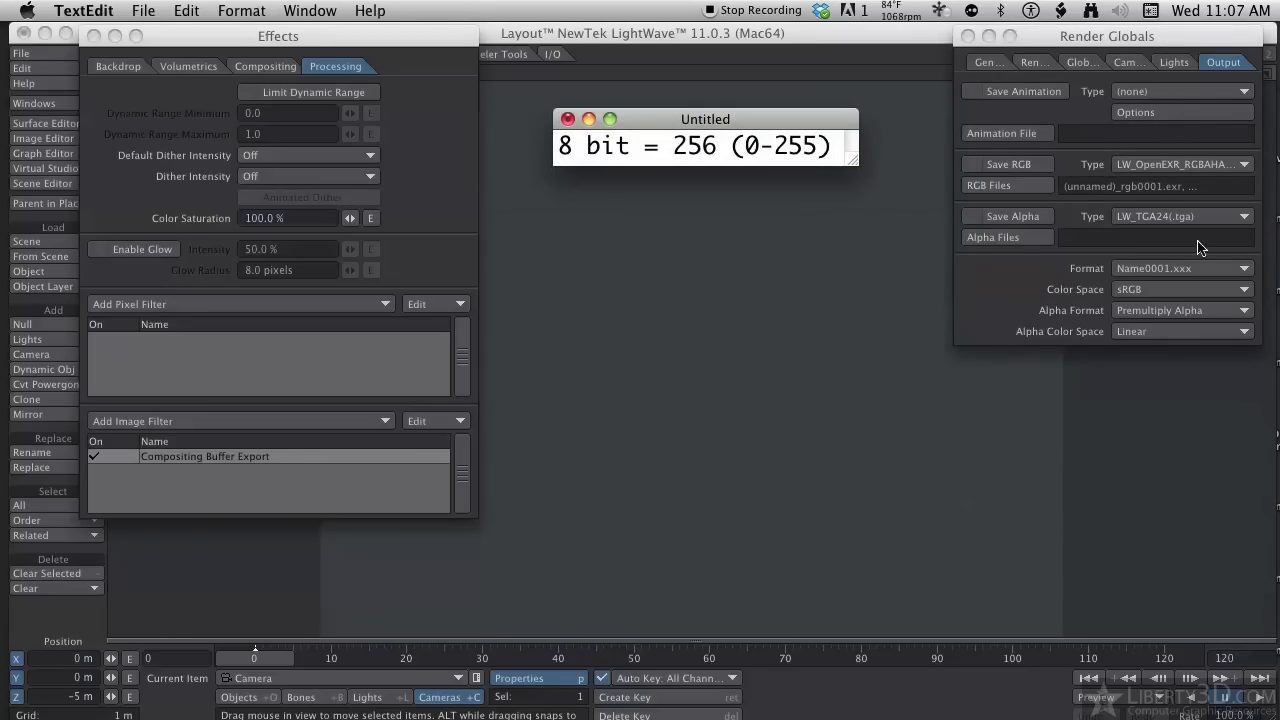
left_click(1097, 168)
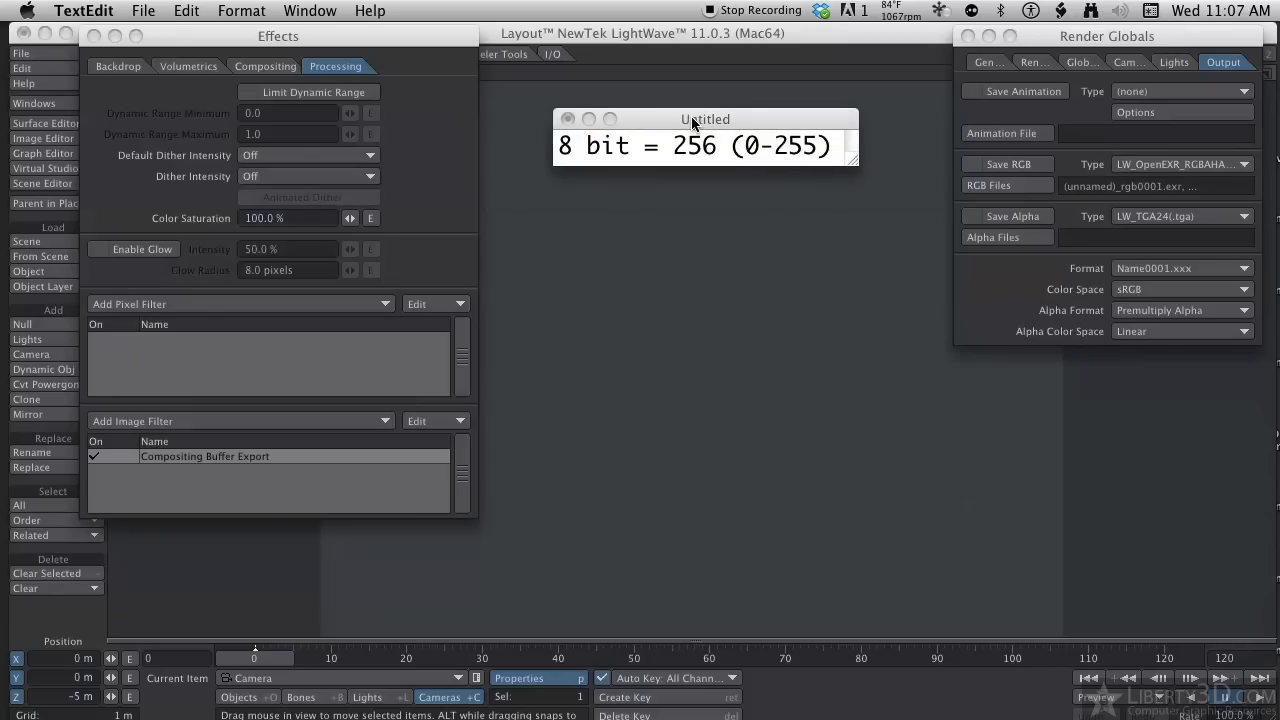
left_click(960, 170)
left_click(1143, 167)
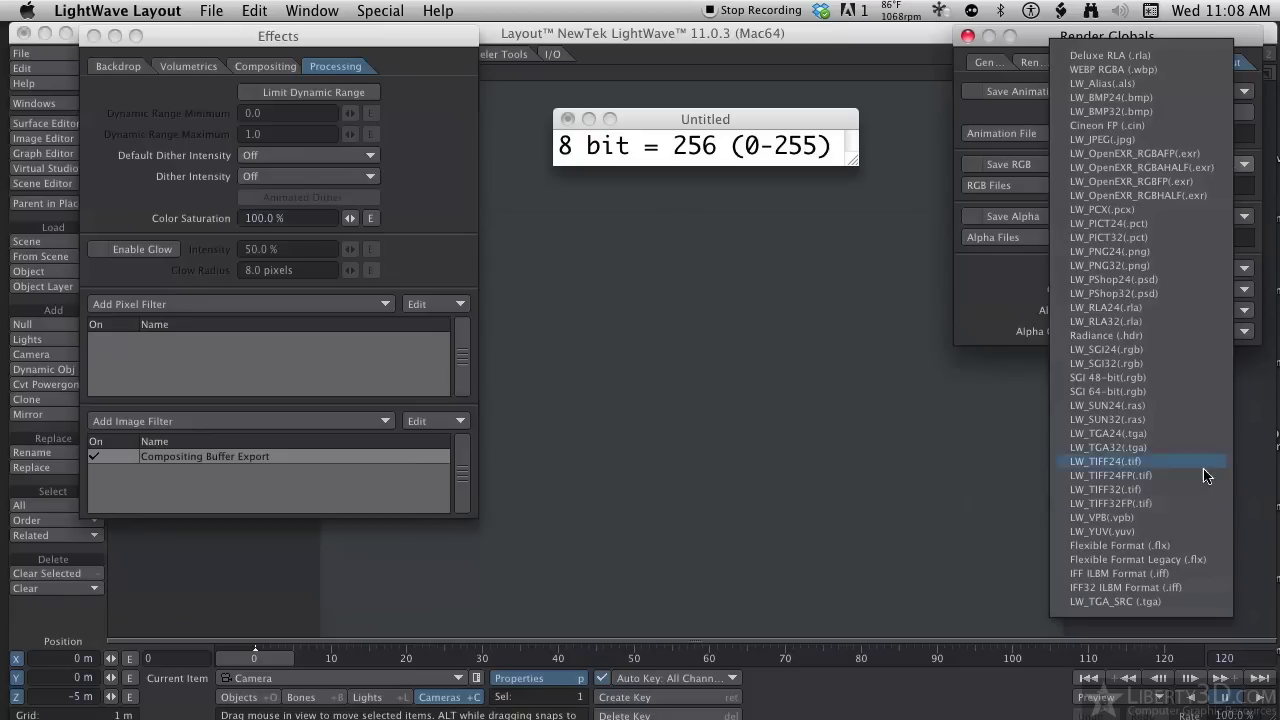
left_click(810, 302)
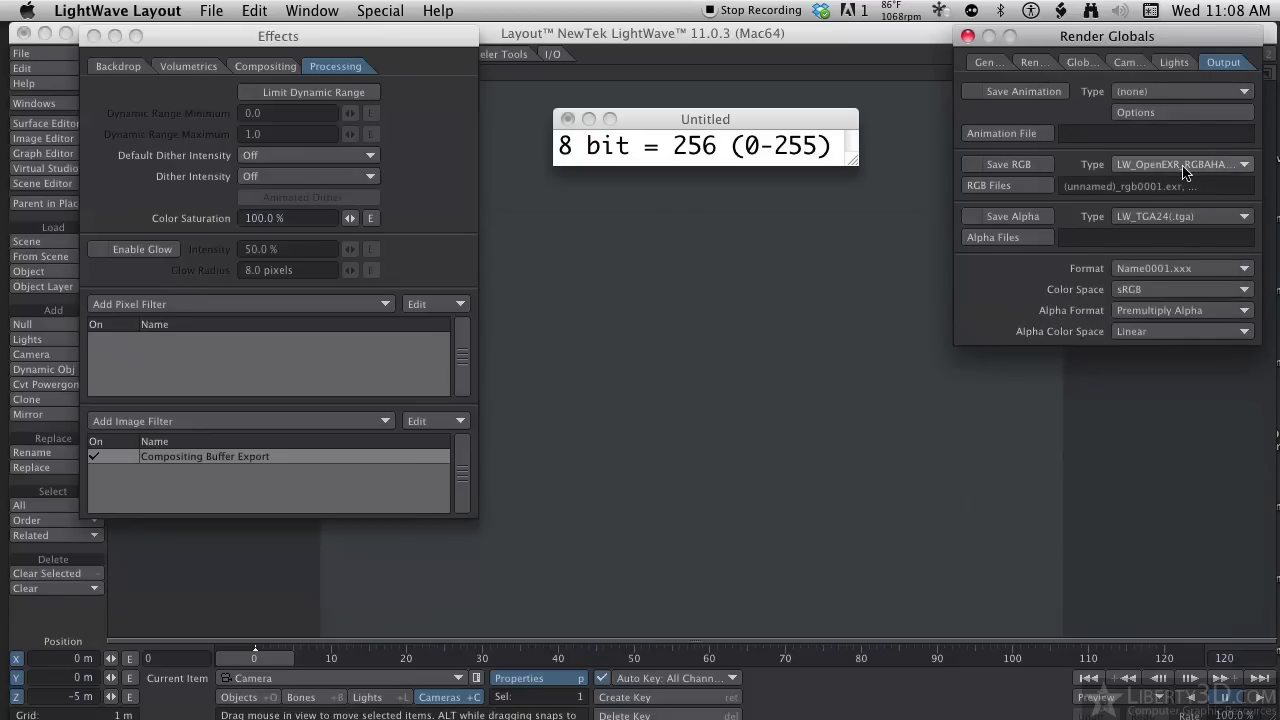
- Minimize the 8-bit note and switch to the leaf image in Photoshop
left_click(733, 124)
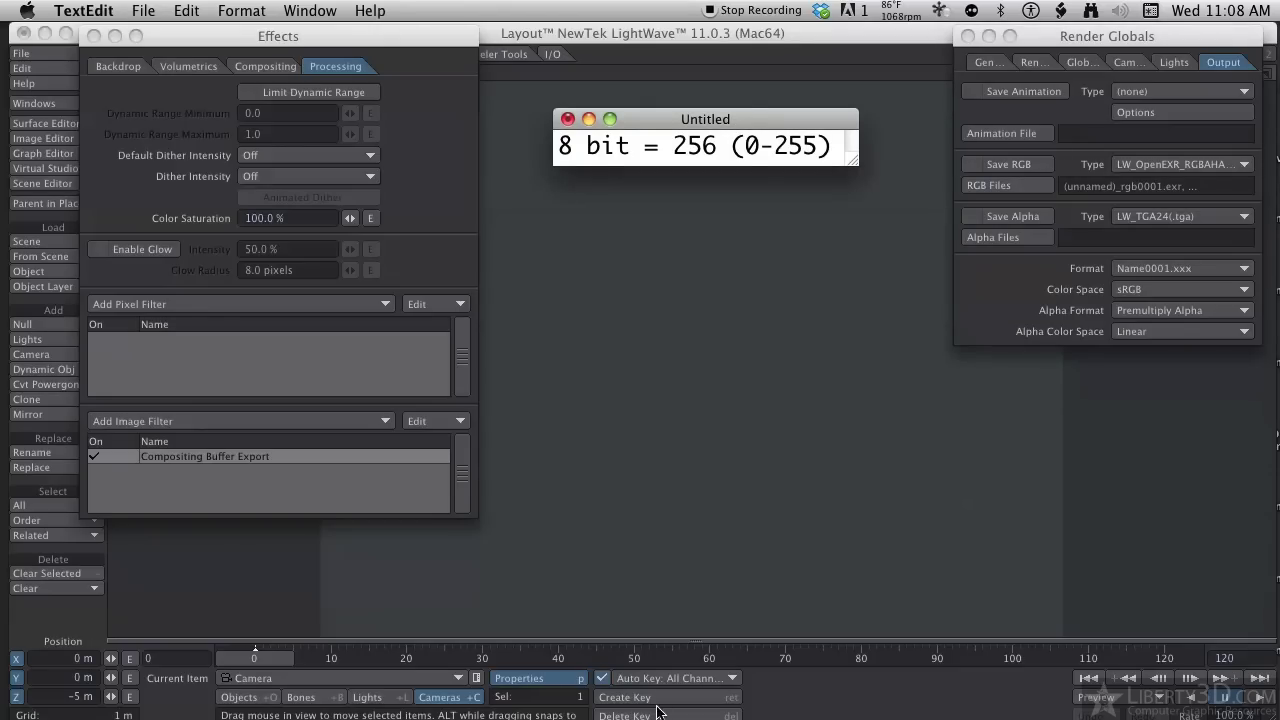
double_click(748, 120)
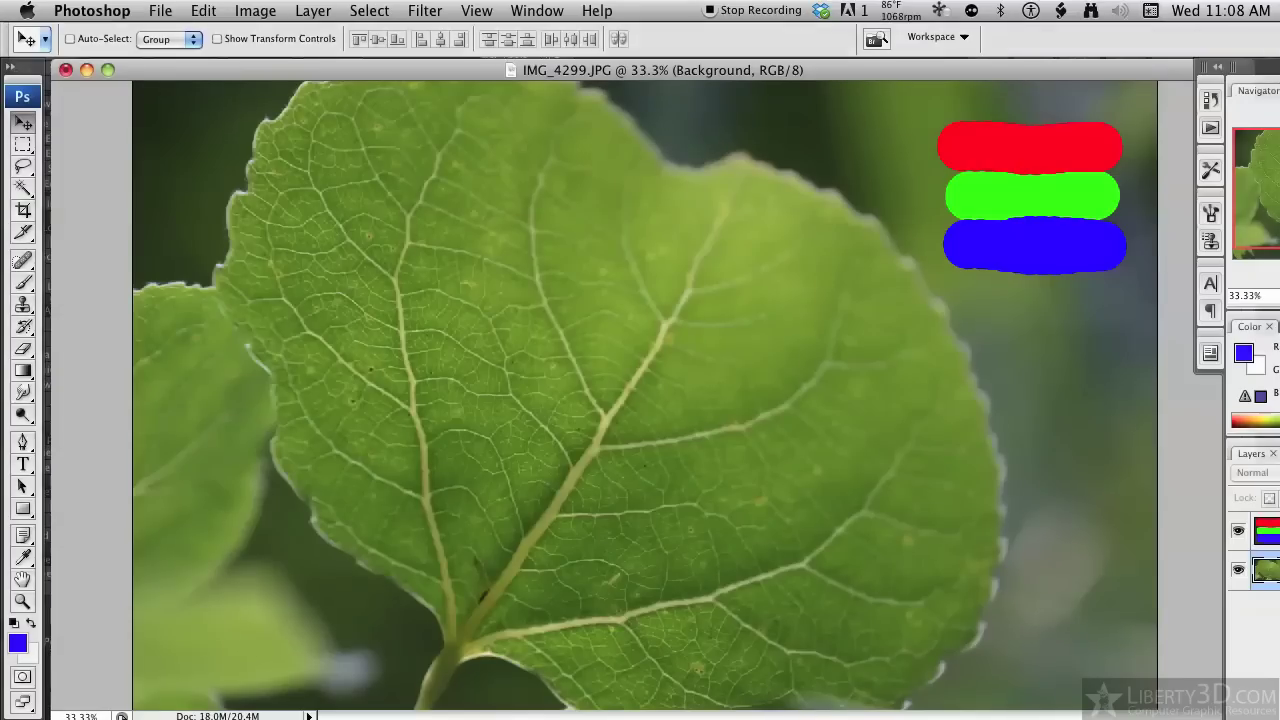
- Flatten the leaf image and convert it to Indexed Color with a Local (Perceptual) palette of 256 colors and no dither
left_click(268, 10)
mouse_move(273, 35)
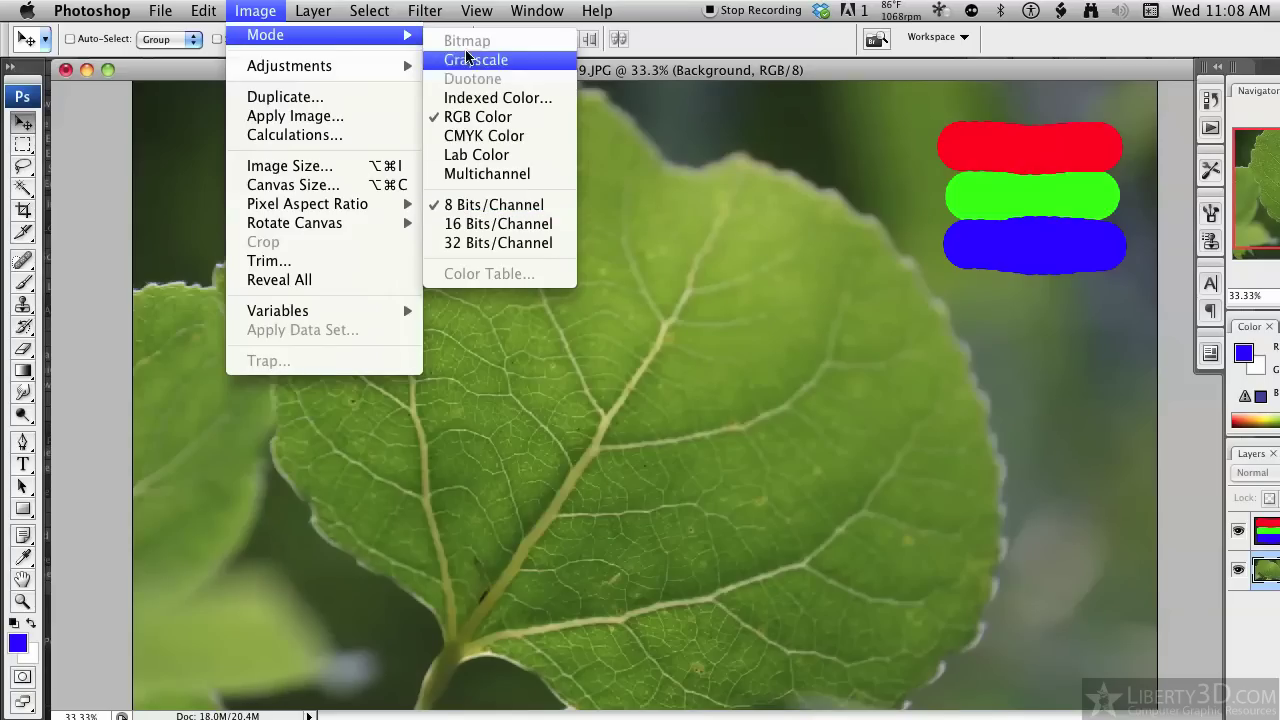
left_click(493, 98)
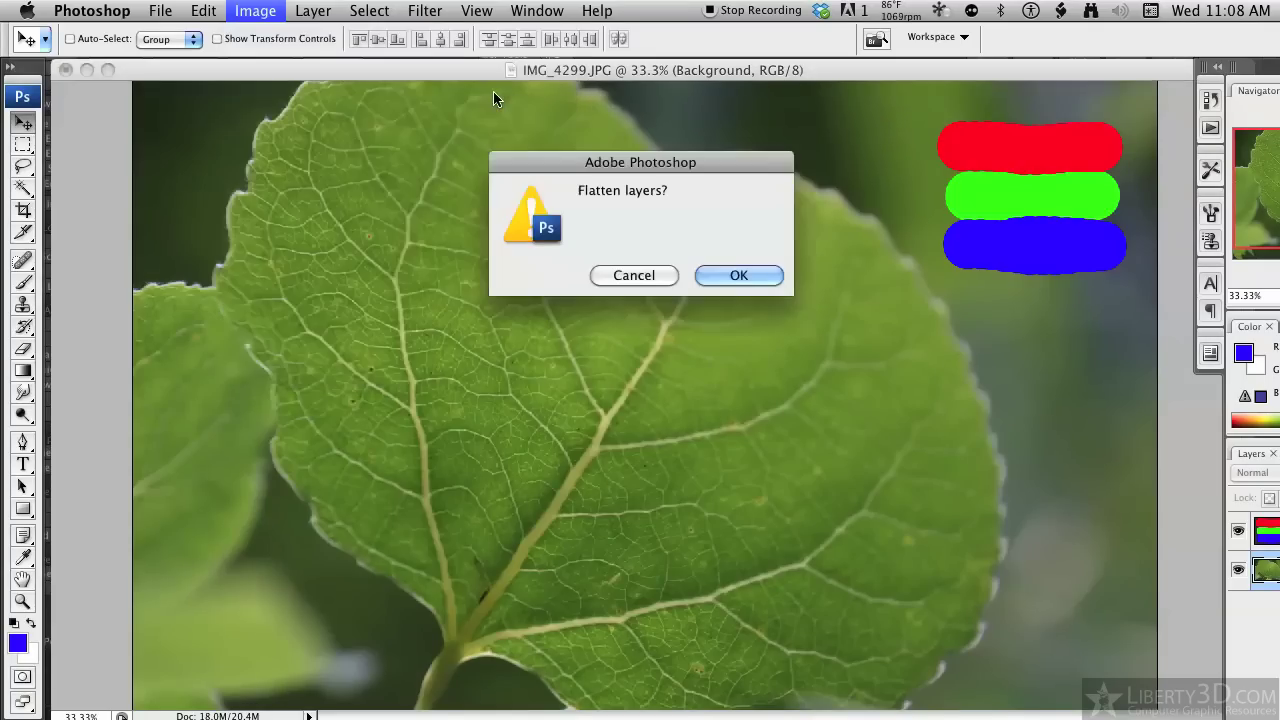
left_click(741, 275)
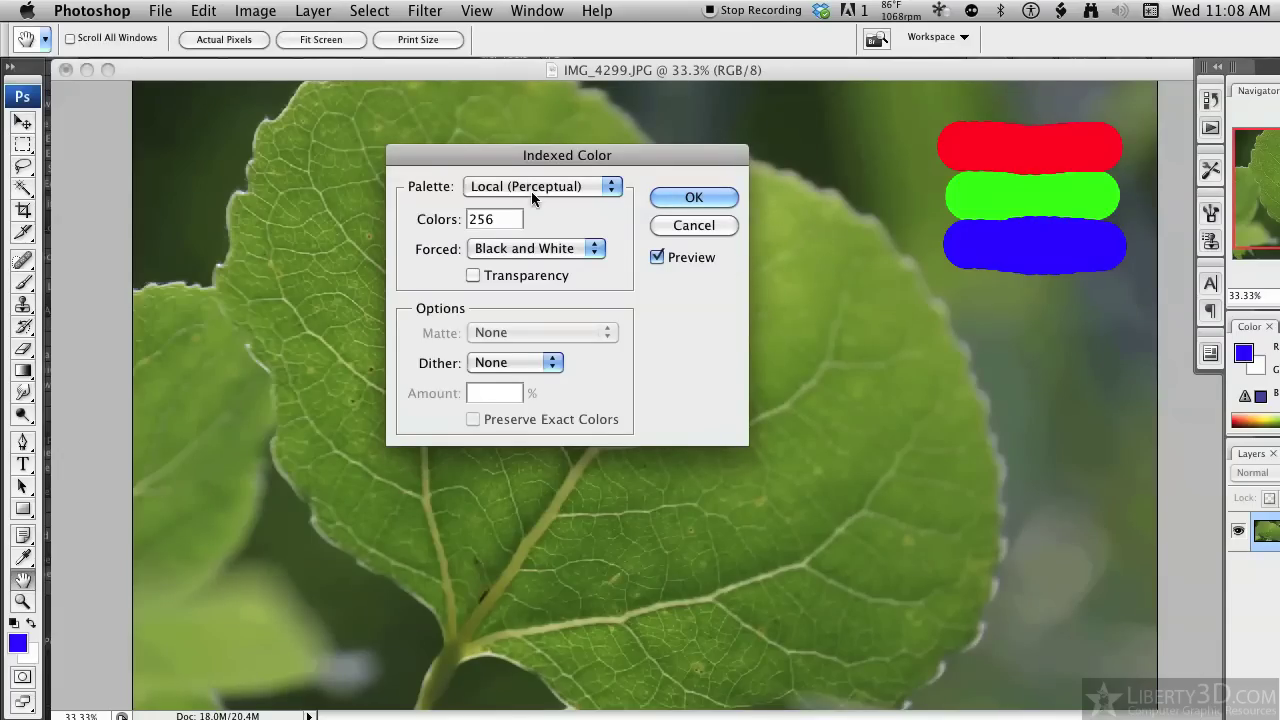
left_click(531, 249)
left_click(697, 190)
key("v")
- Open the color table of the indexed leaf image to examine its palette
left_click(114, 8)
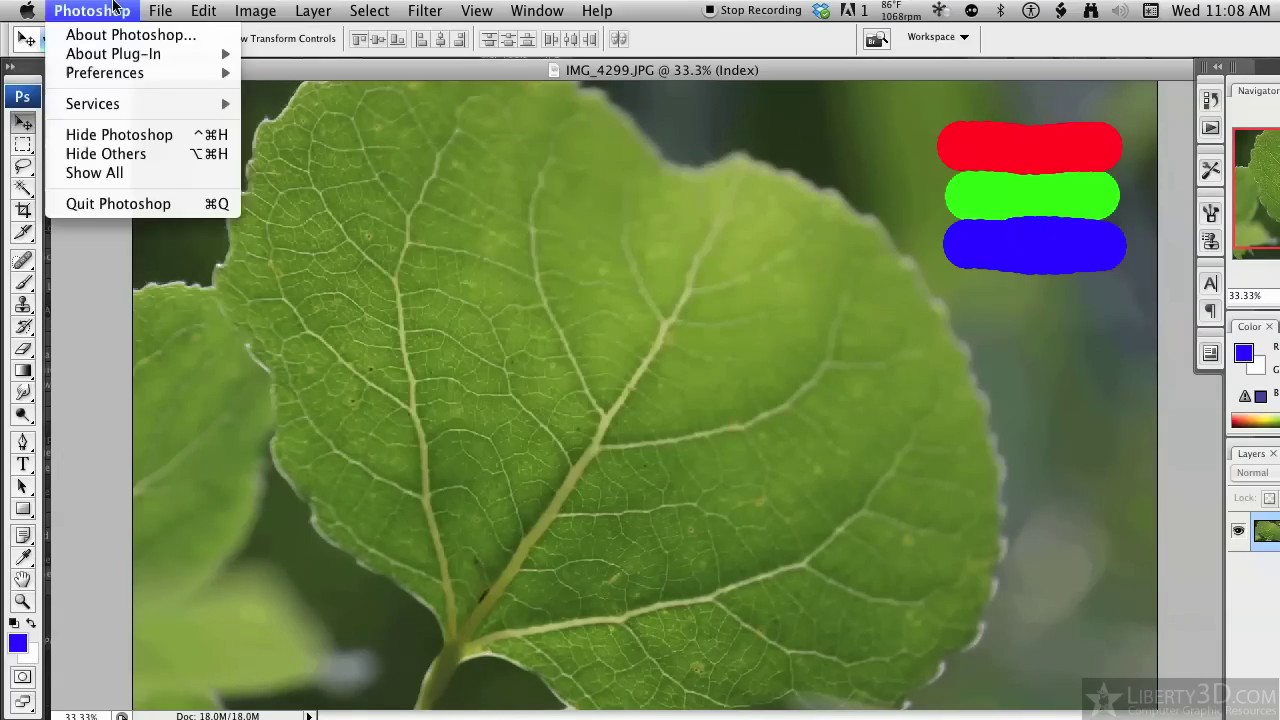
mouse_move(160, 10)
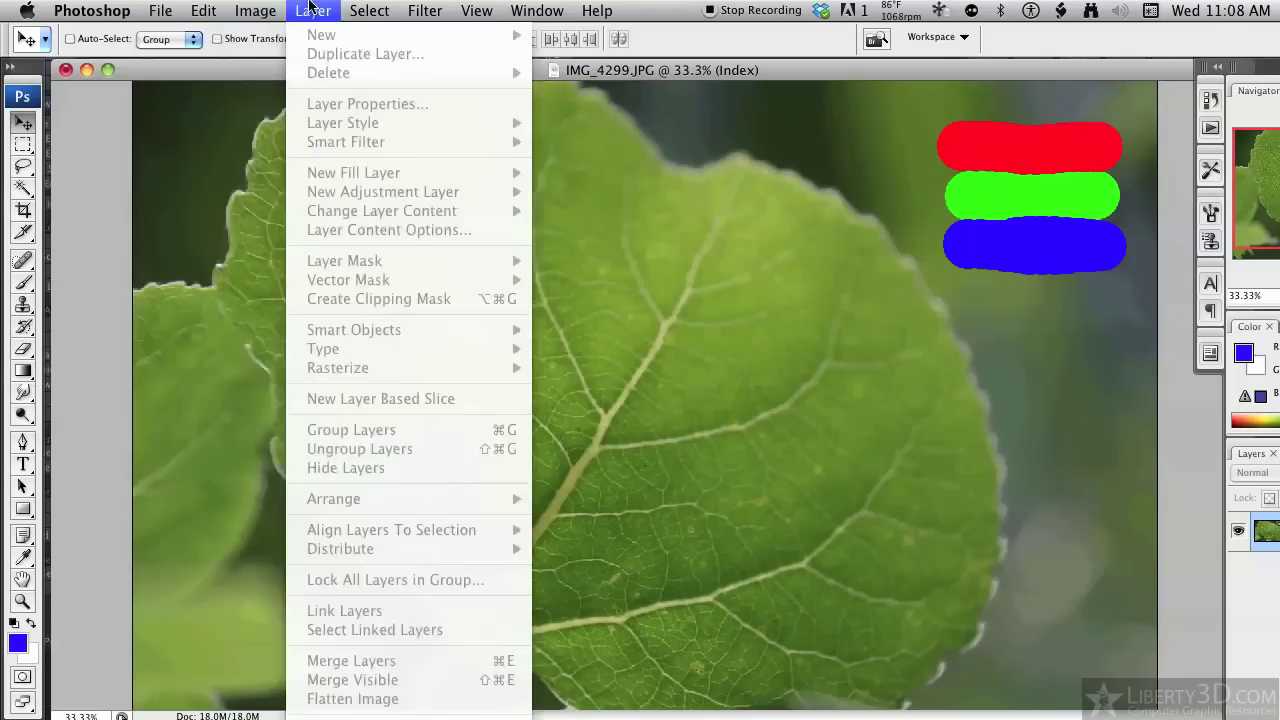
mouse_move(265, 8)
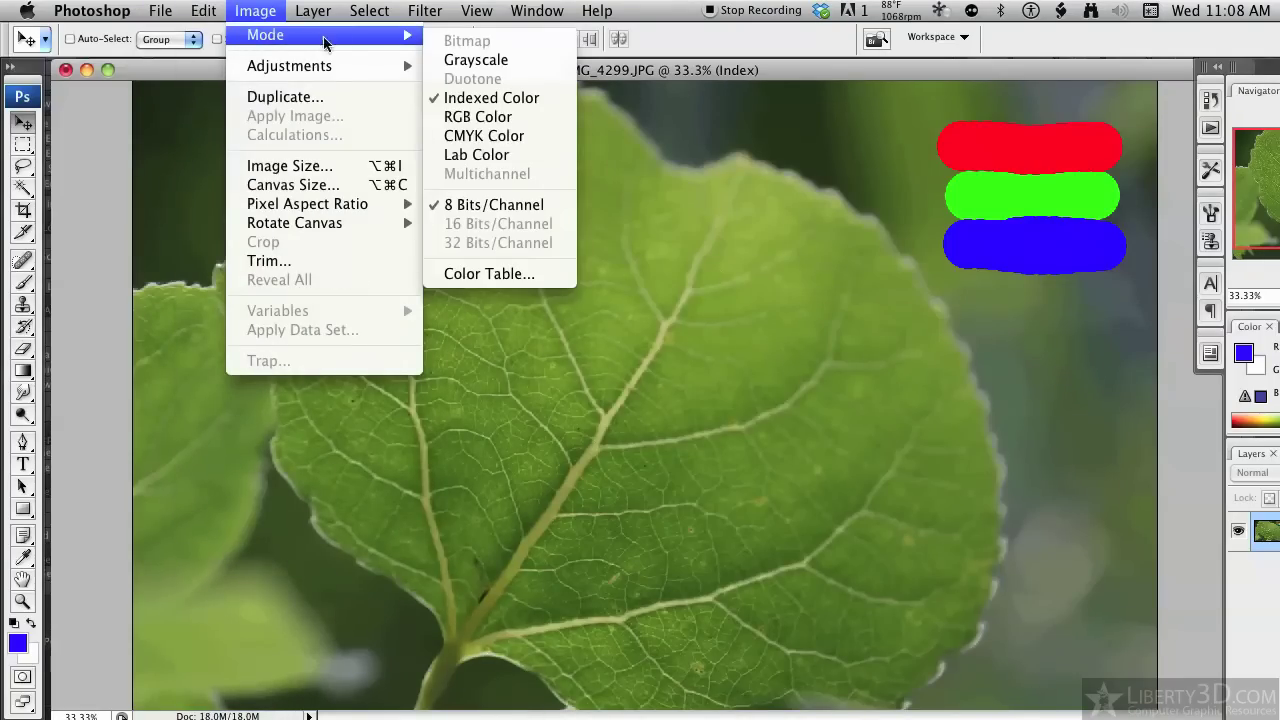
left_click(486, 273)
left_click_drag(757, 258, 476, 159)
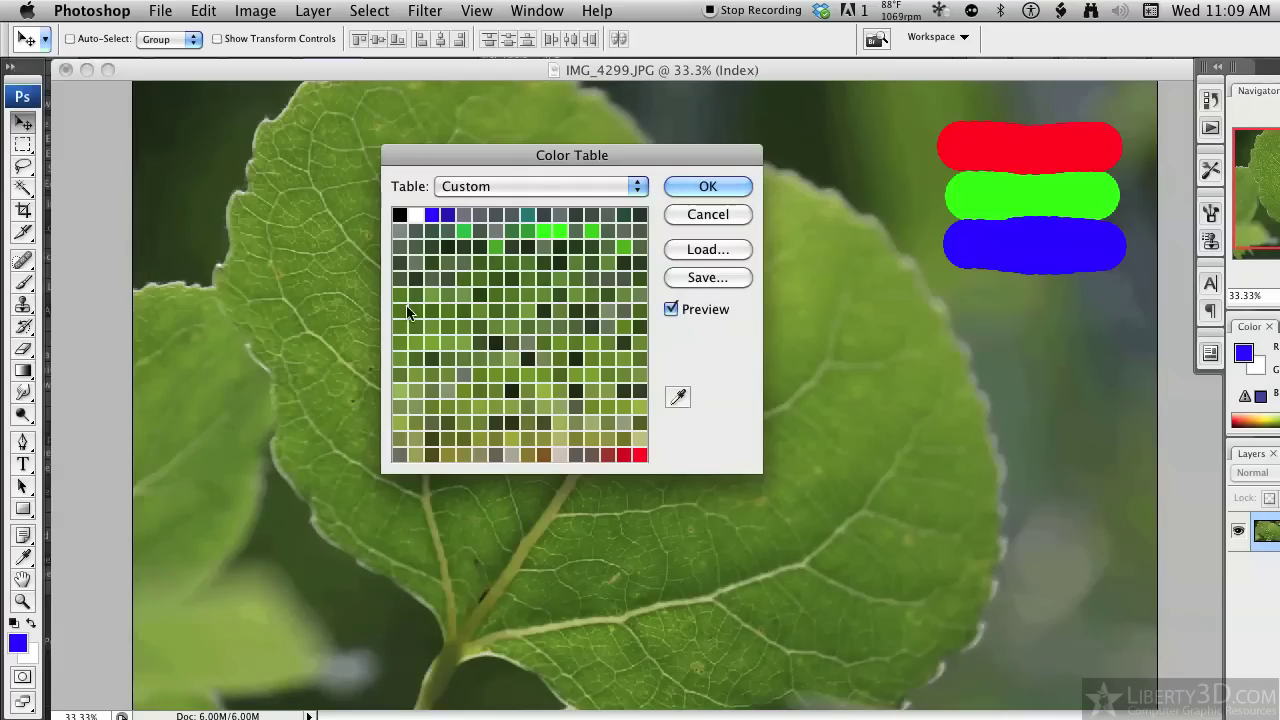
- Preview the Grayscale color table on the leaf image, cancel it, and undo the Indexed Color conversion
left_click(678, 398)
left_click(507, 186)
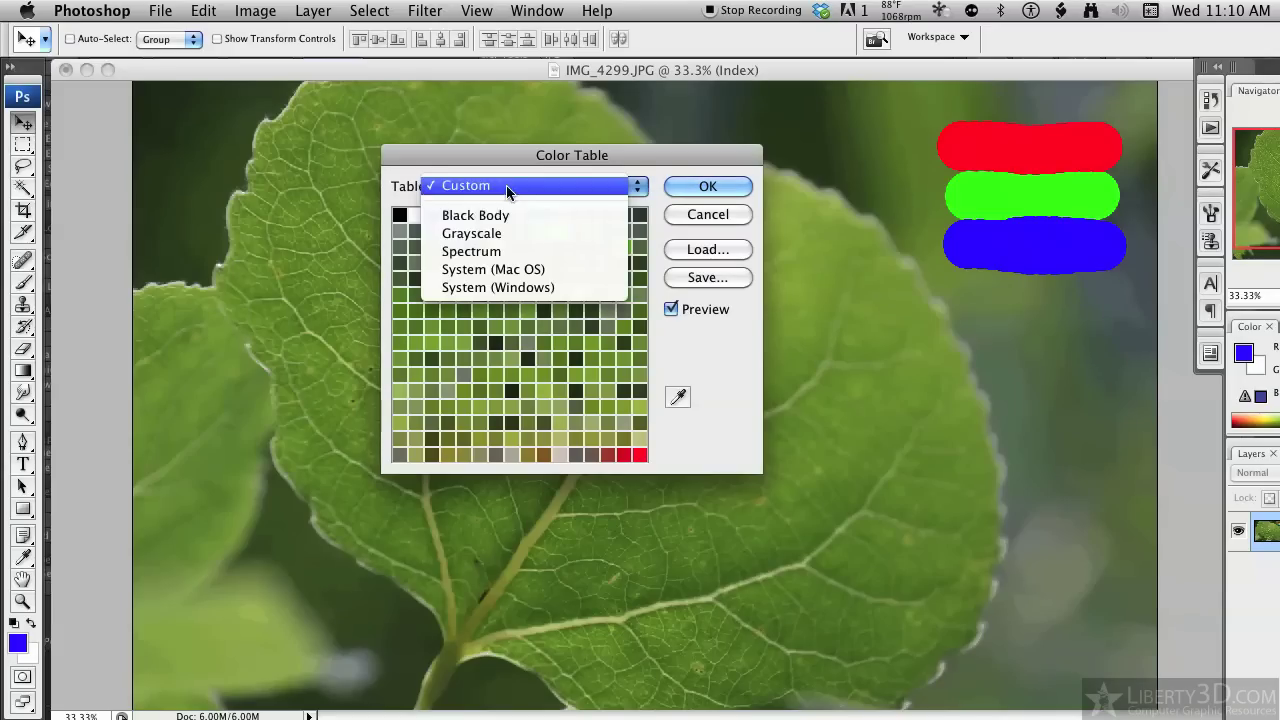
left_click(579, 234)
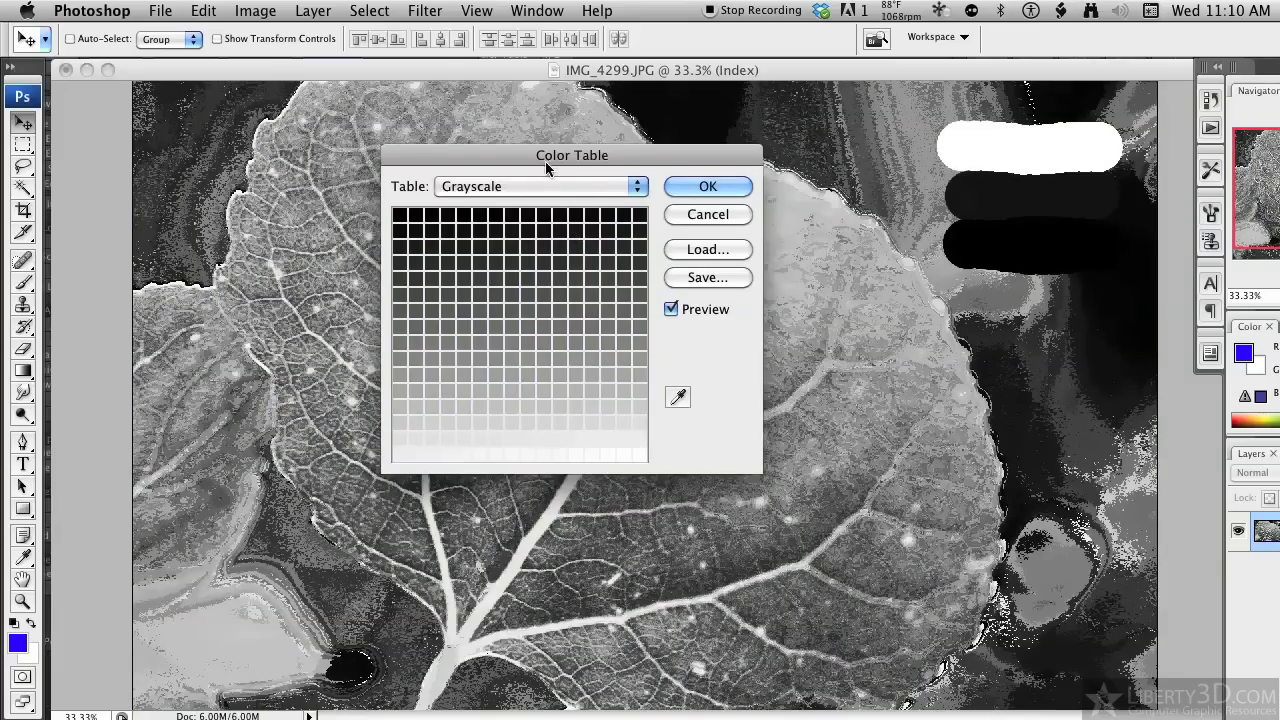
left_click_drag(545, 161, 502, 304)
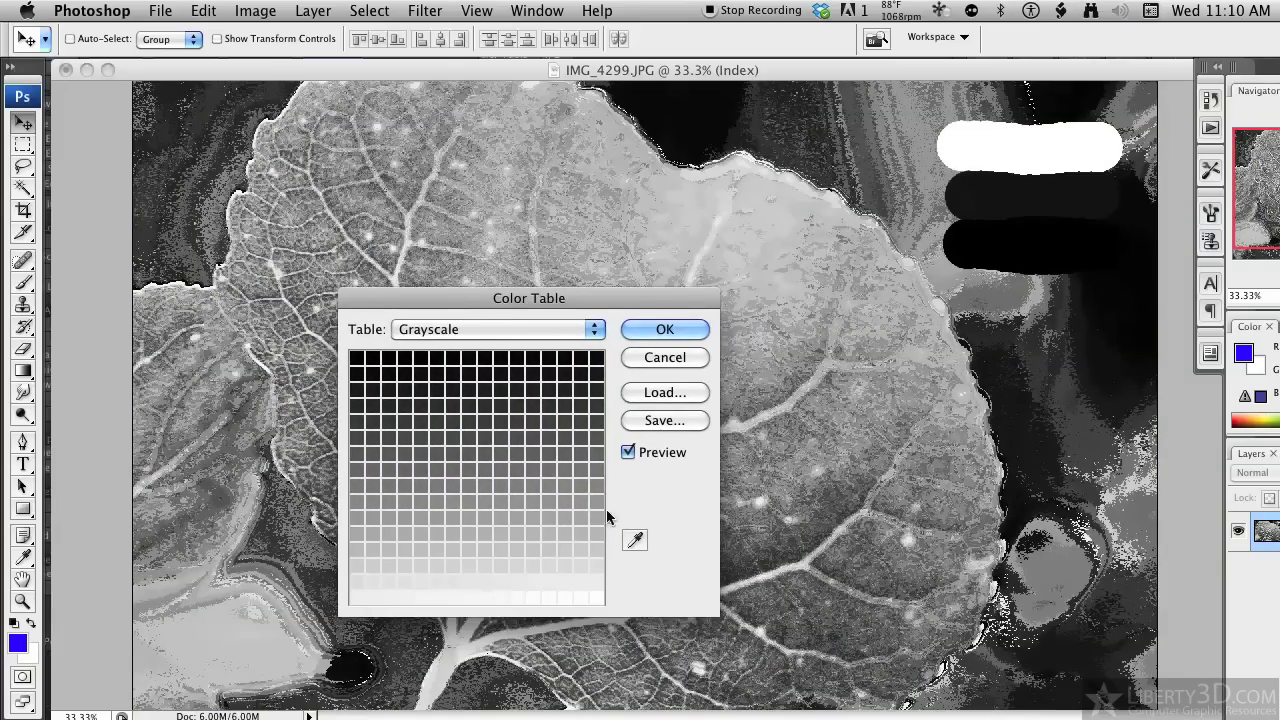
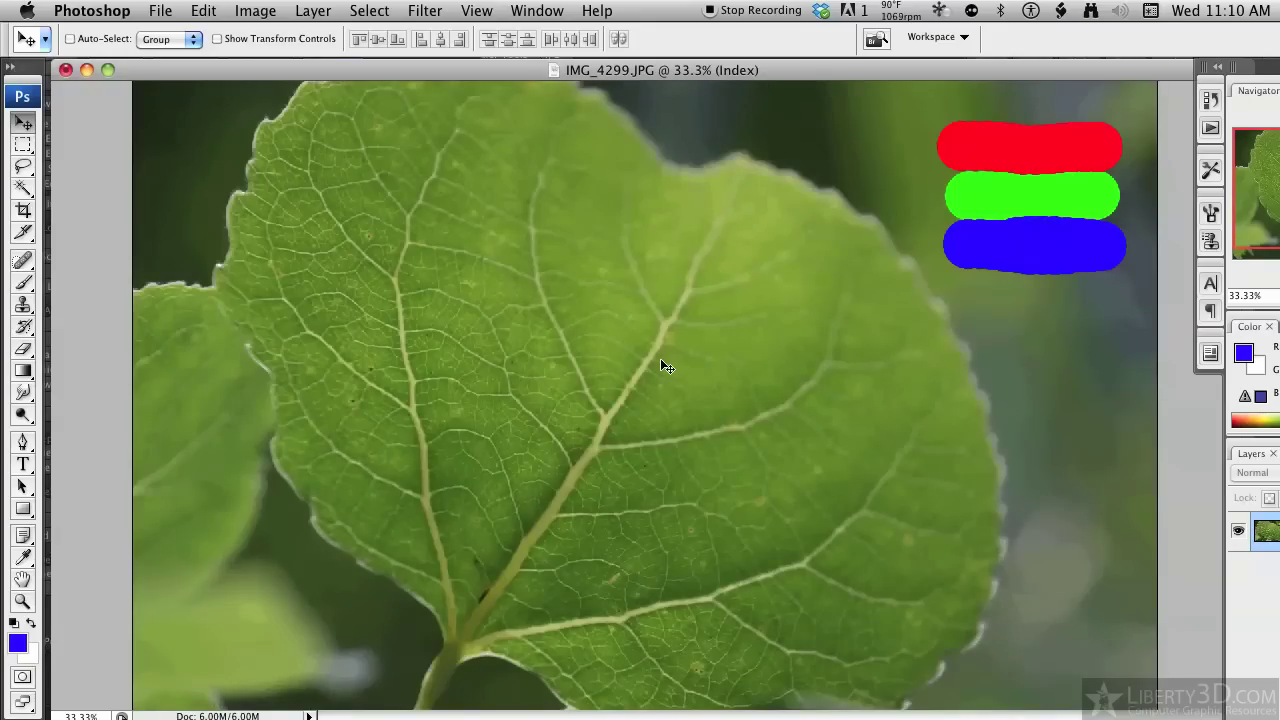
key("super+z")
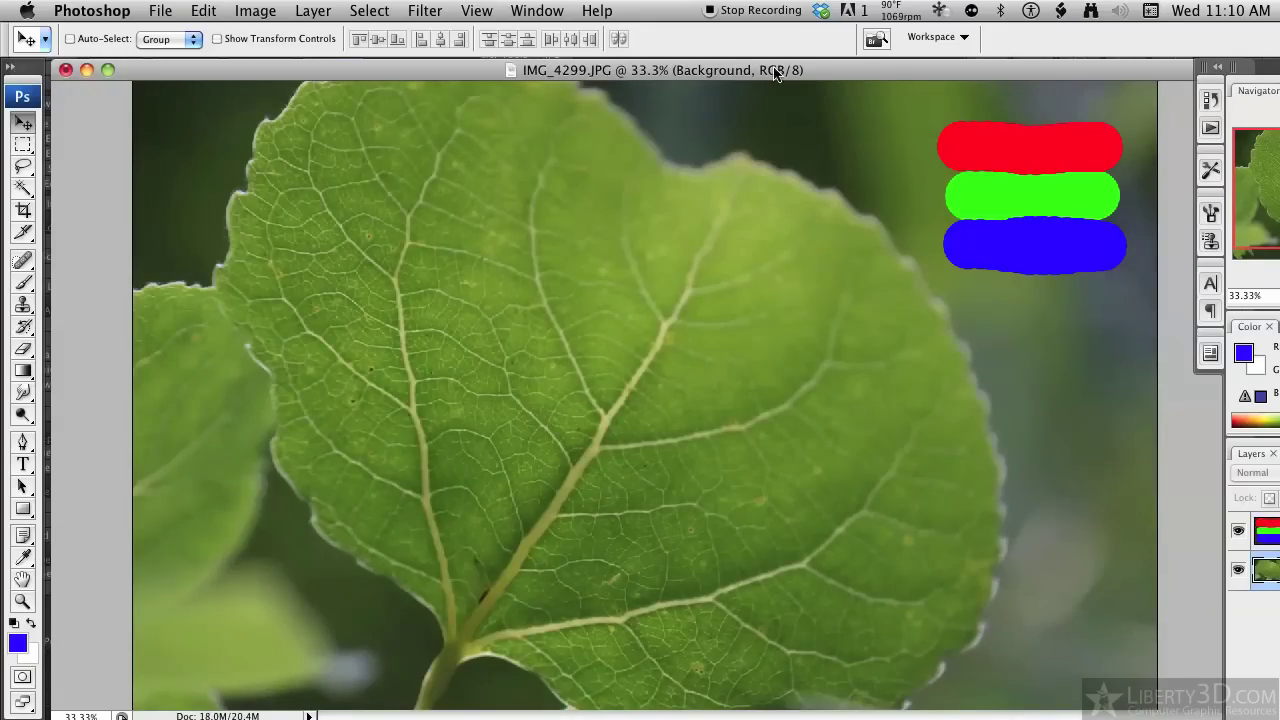
- View the leaf image's red, green and blue channels one at a time, finishing on the composite
key("super+1")
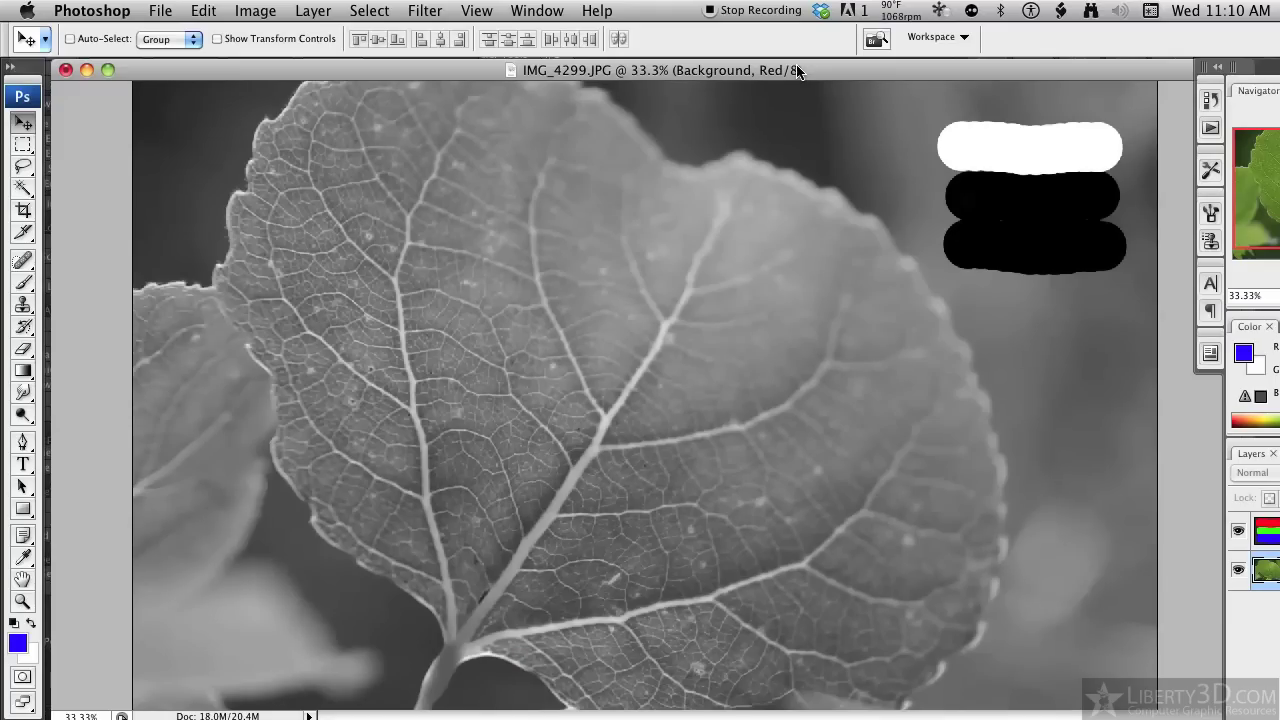
key("super+2")
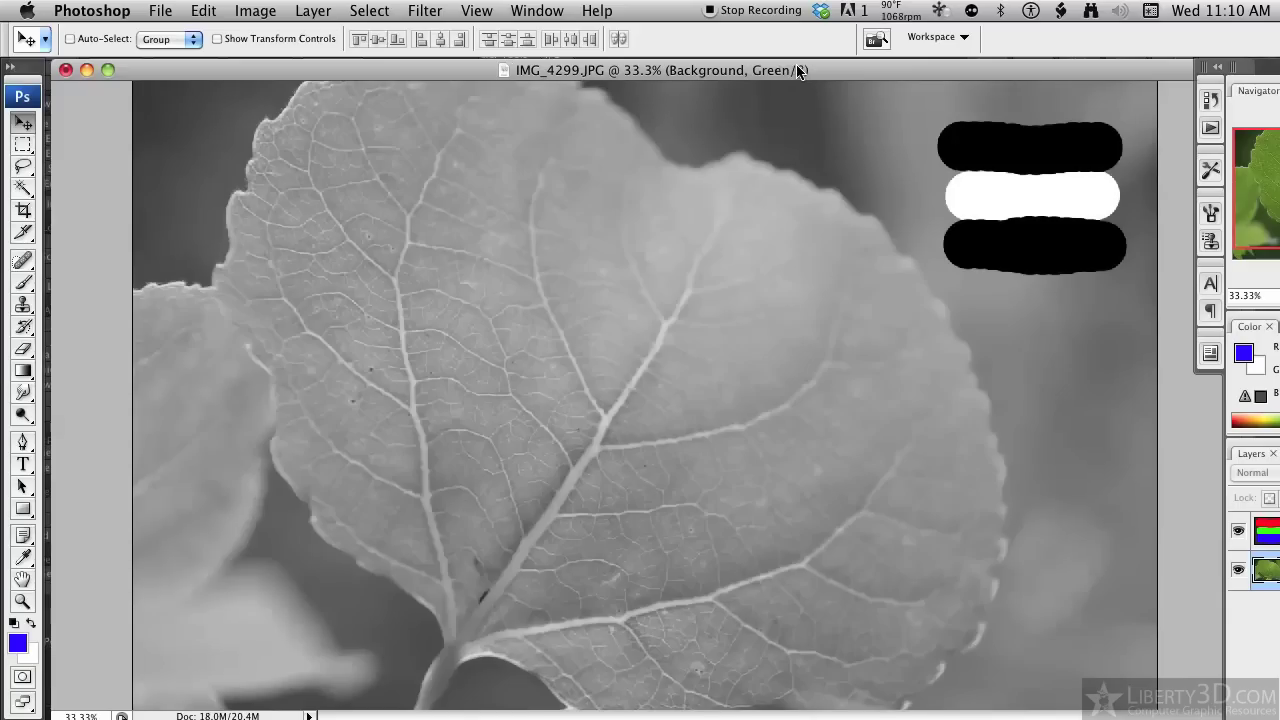
key("super+3")
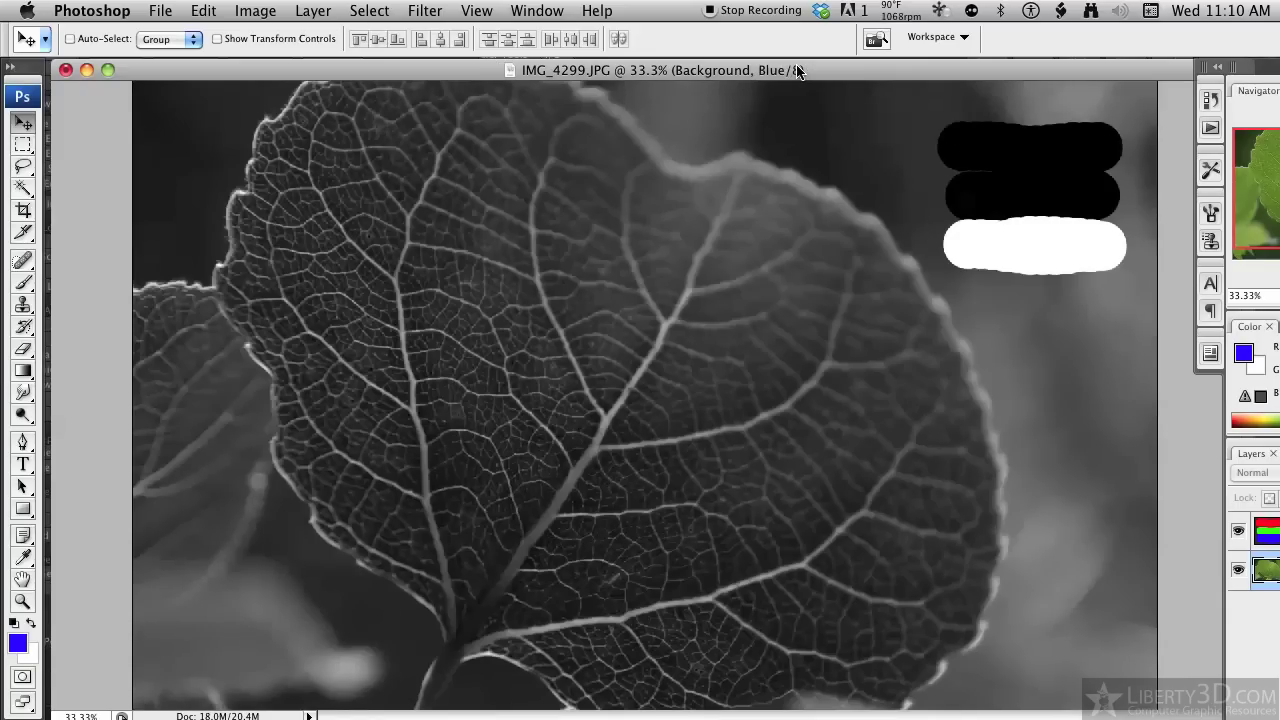
key("super+grave")
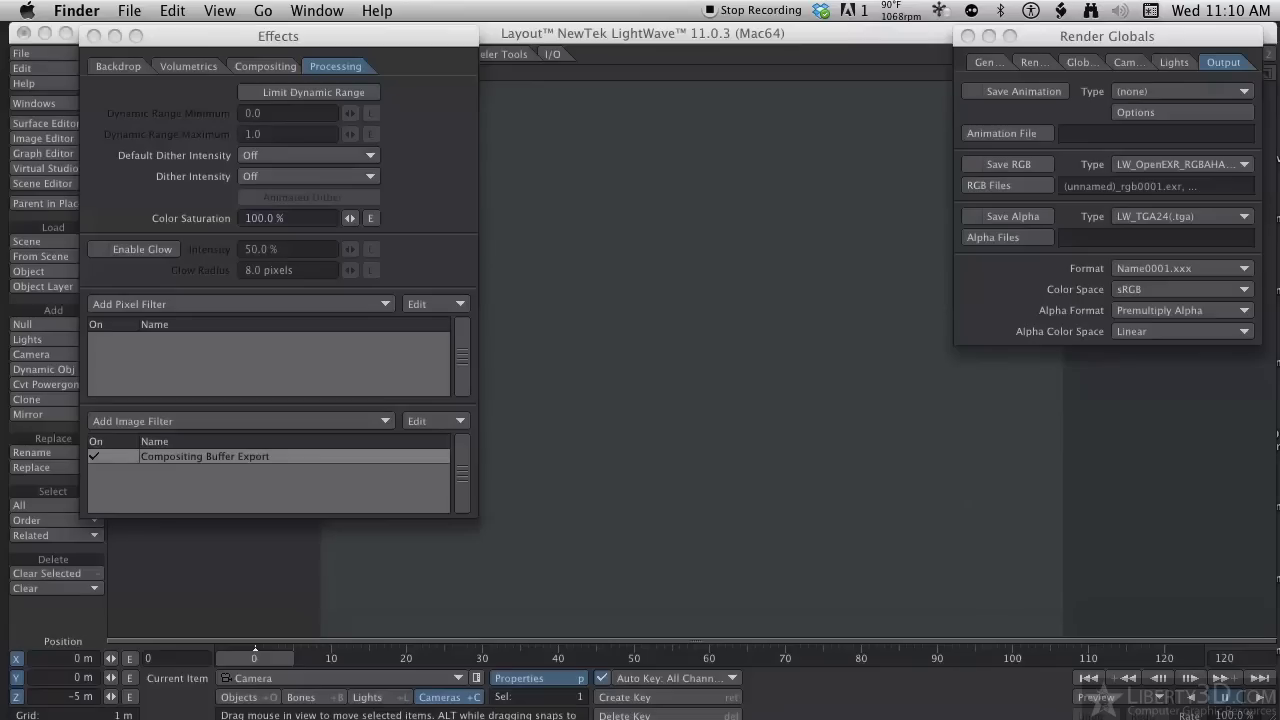
- Switch back to the bit-depth note over LightWave Layout and enlarge its window to reveal the 24-bit and 32-bit channel sums
key("super+Tab")
left_click_drag(725, 690, 587, 98)
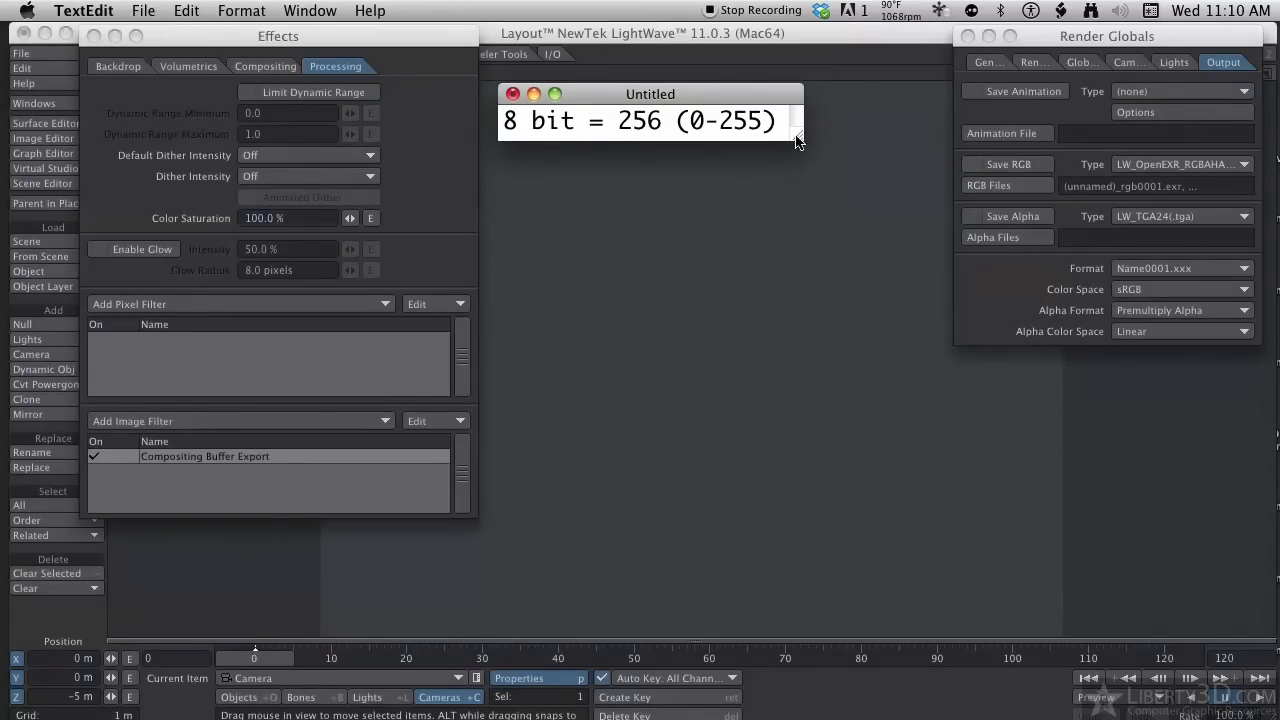
left_click_drag(799, 139, 799, 295)
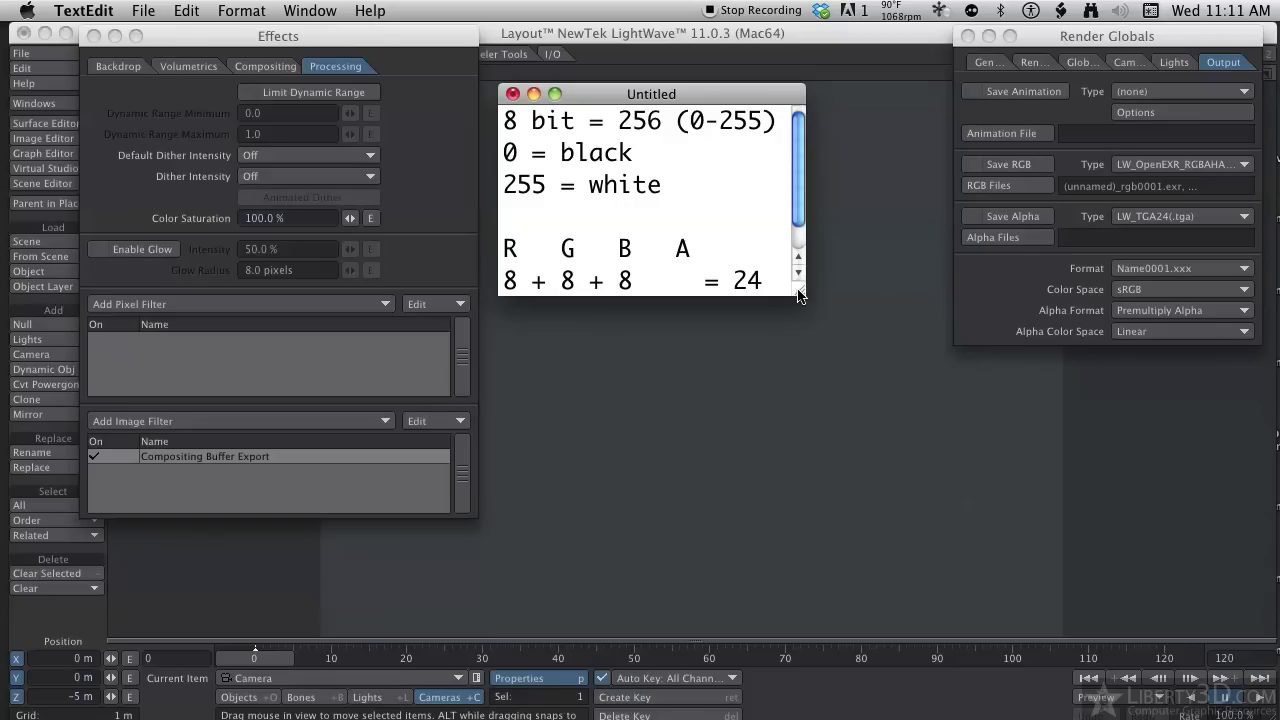
left_click_drag(799, 294, 824, 294)
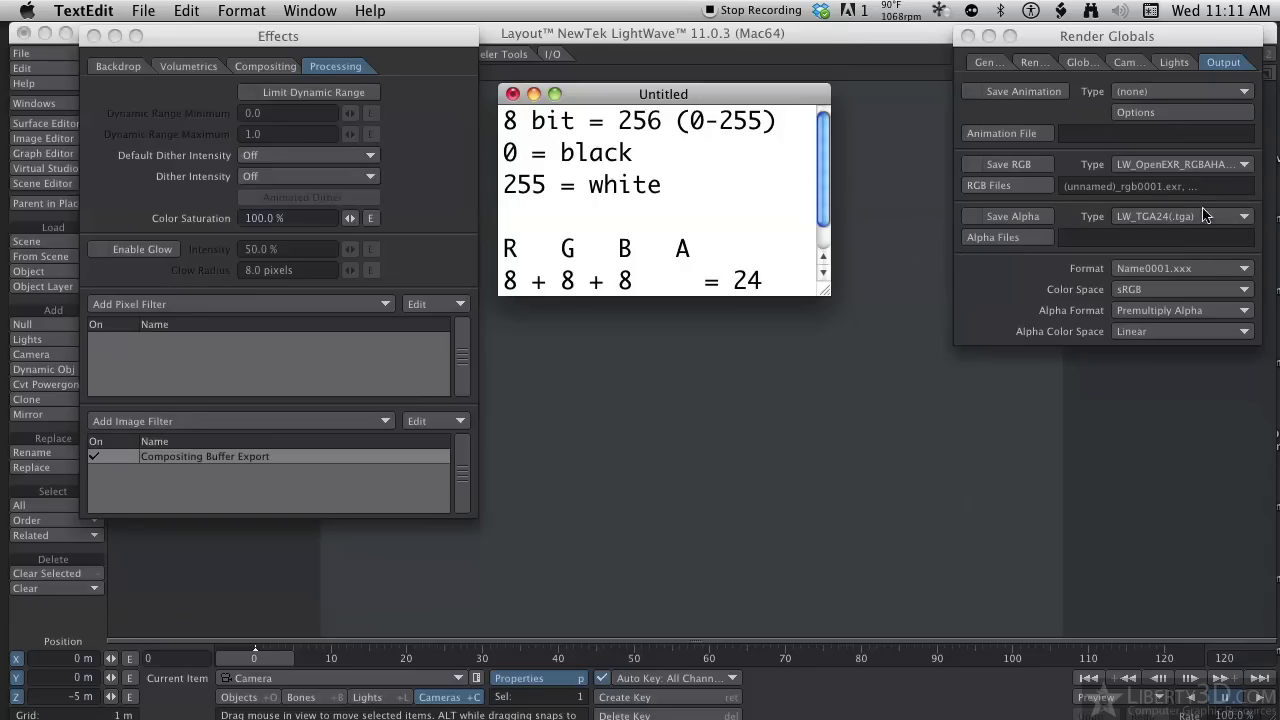
left_click_drag(823, 285, 823, 339)
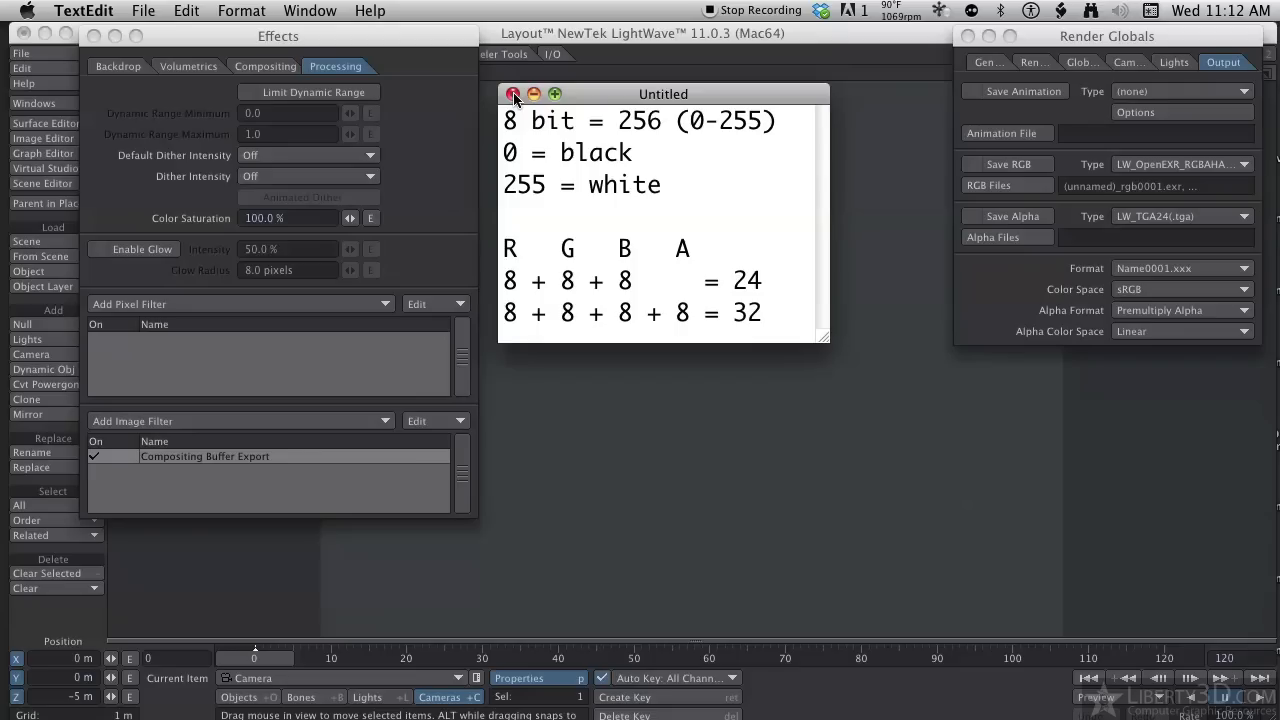
- Review the RGB output type list for 24-bit, 32-bit and floating-point formats, keeping the OpenEXR type
left_click(1152, 216)
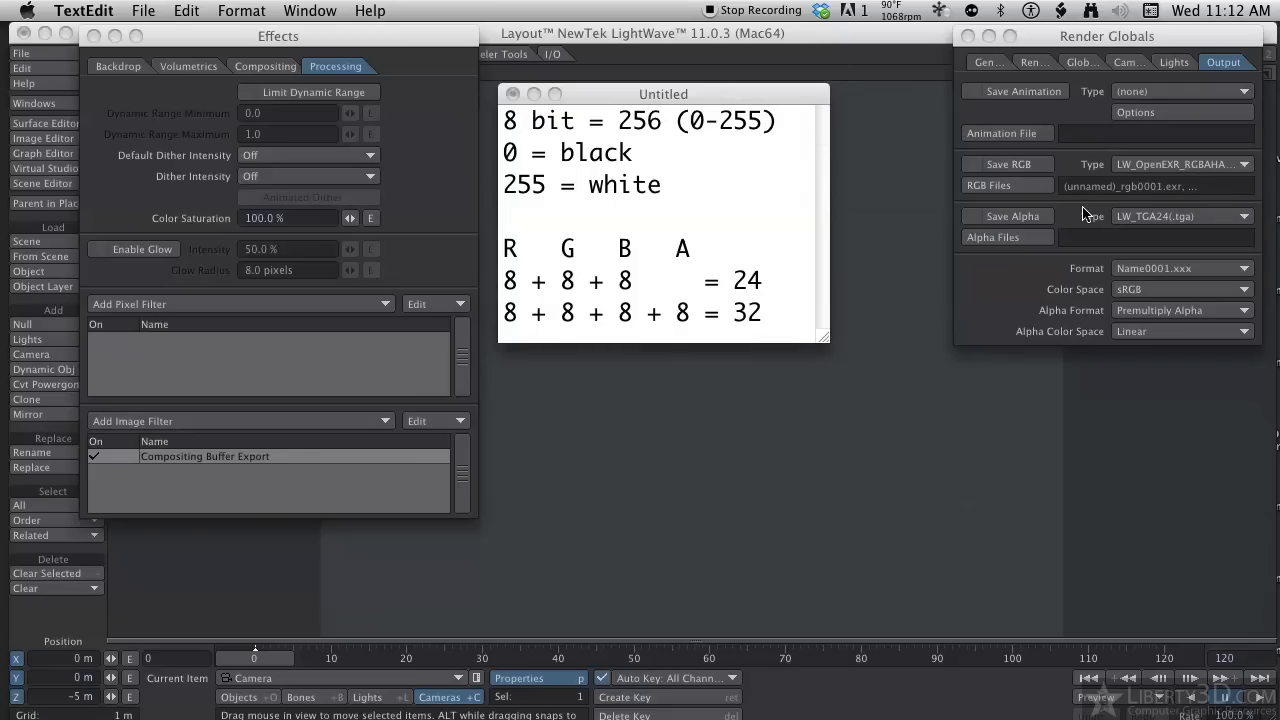
left_click(1156, 166)
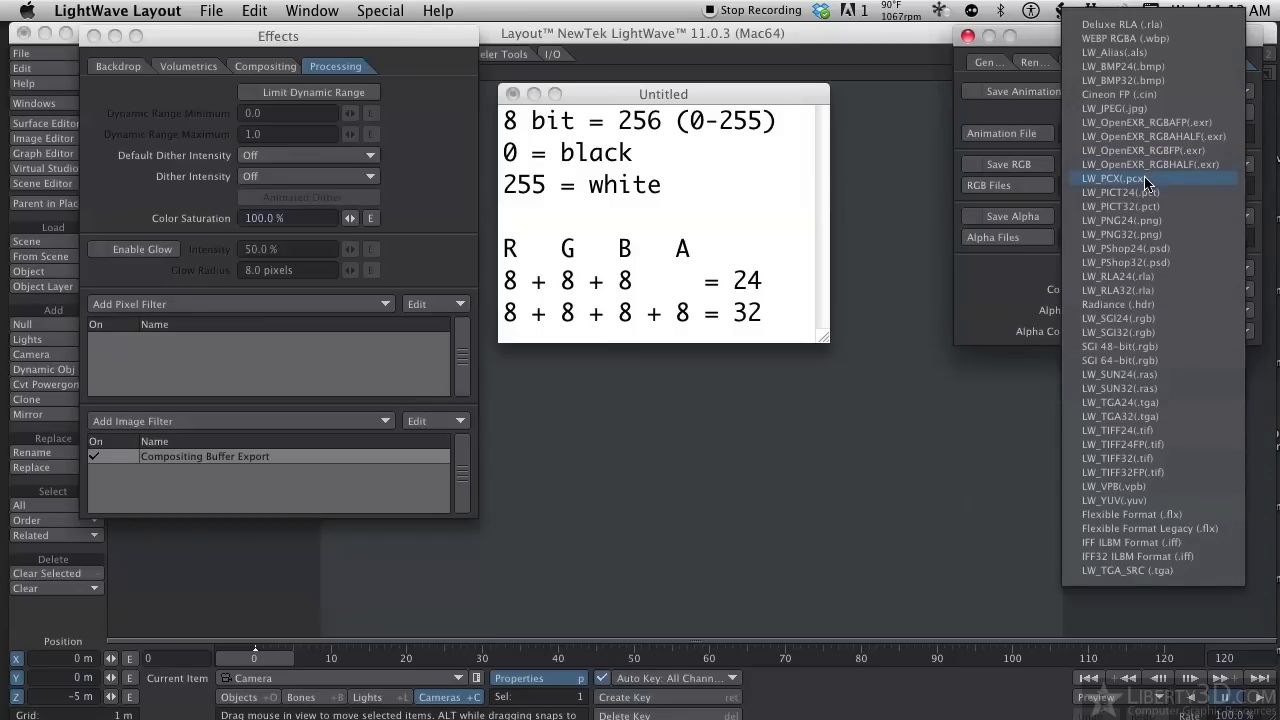
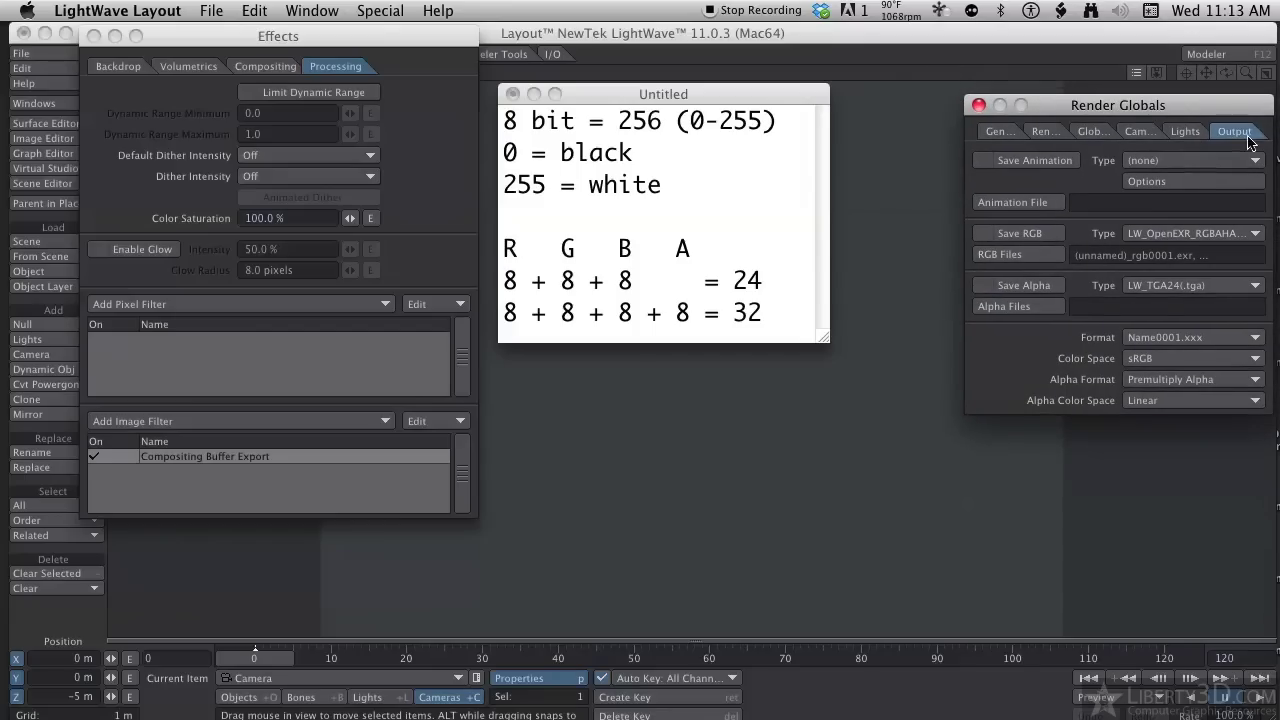
left_click(1195, 233)
left_click(1180, 344)
- Look through the available image filters and add a second Compositing Buffer Export filter in the Effects processing settings
left_click(420, 177)
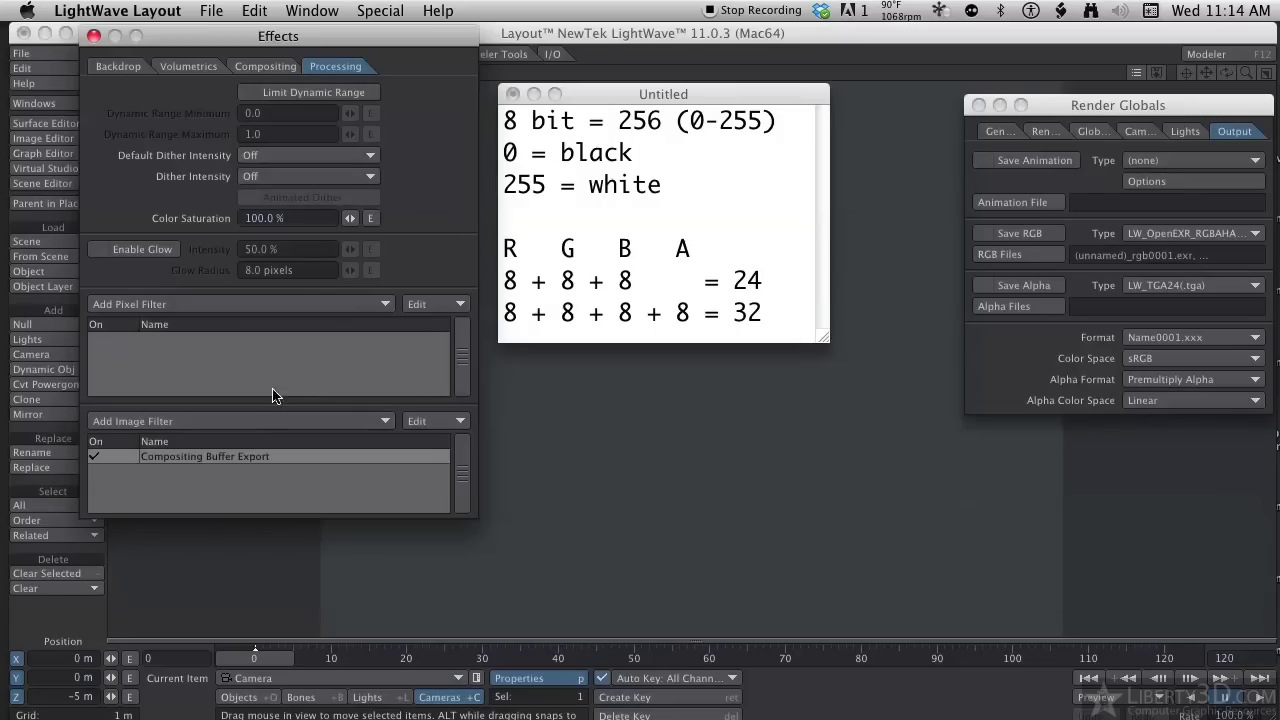
left_click(250, 418)
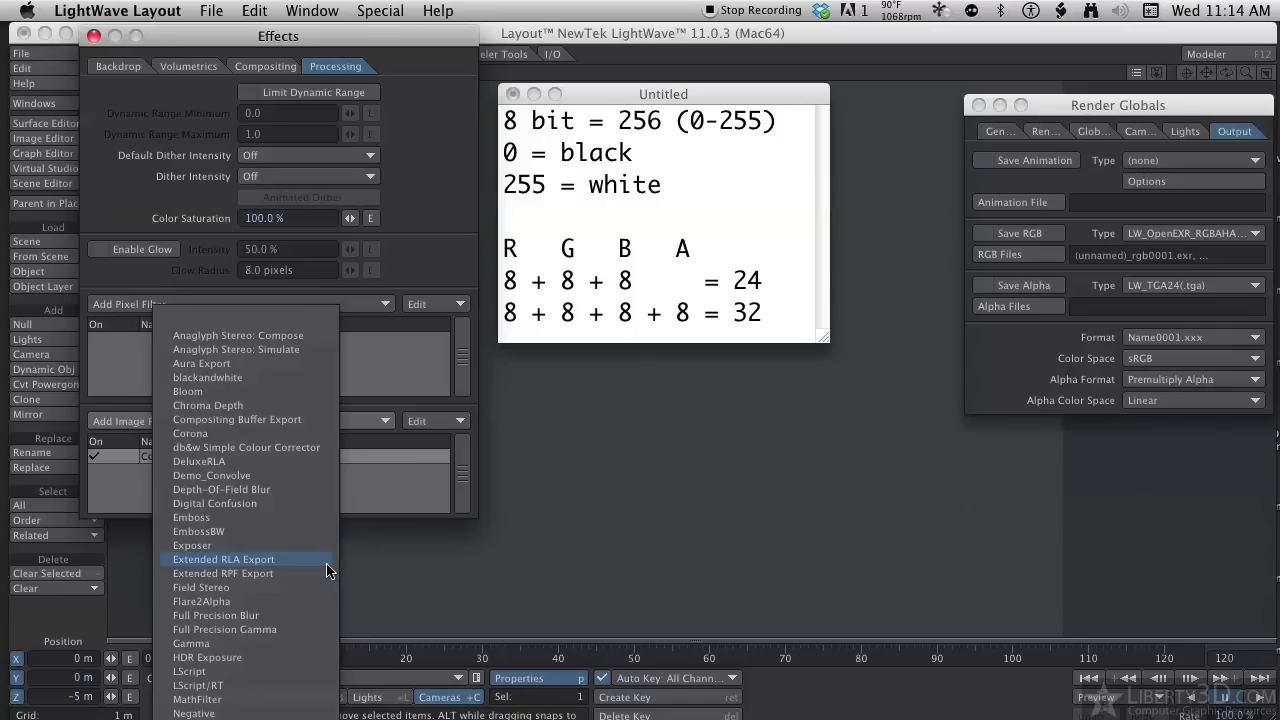
scroll(245, 640, "down", 3)
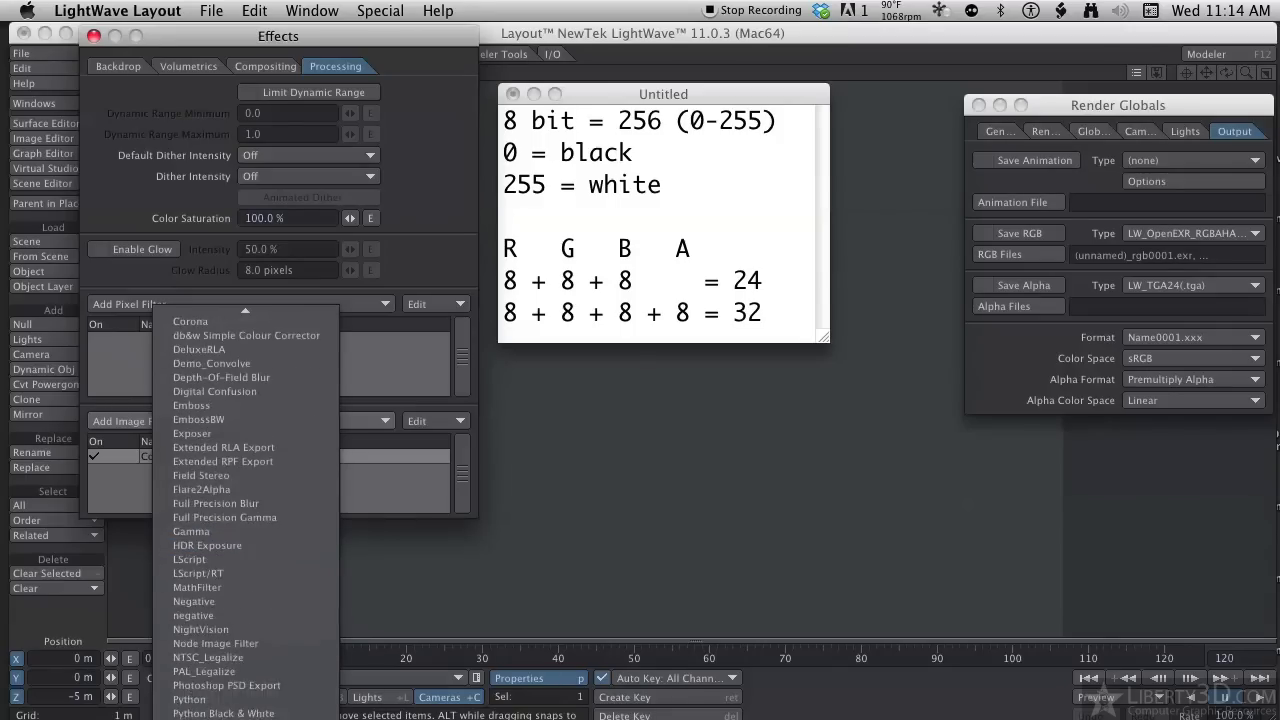
scroll(245, 600, "down", 2)
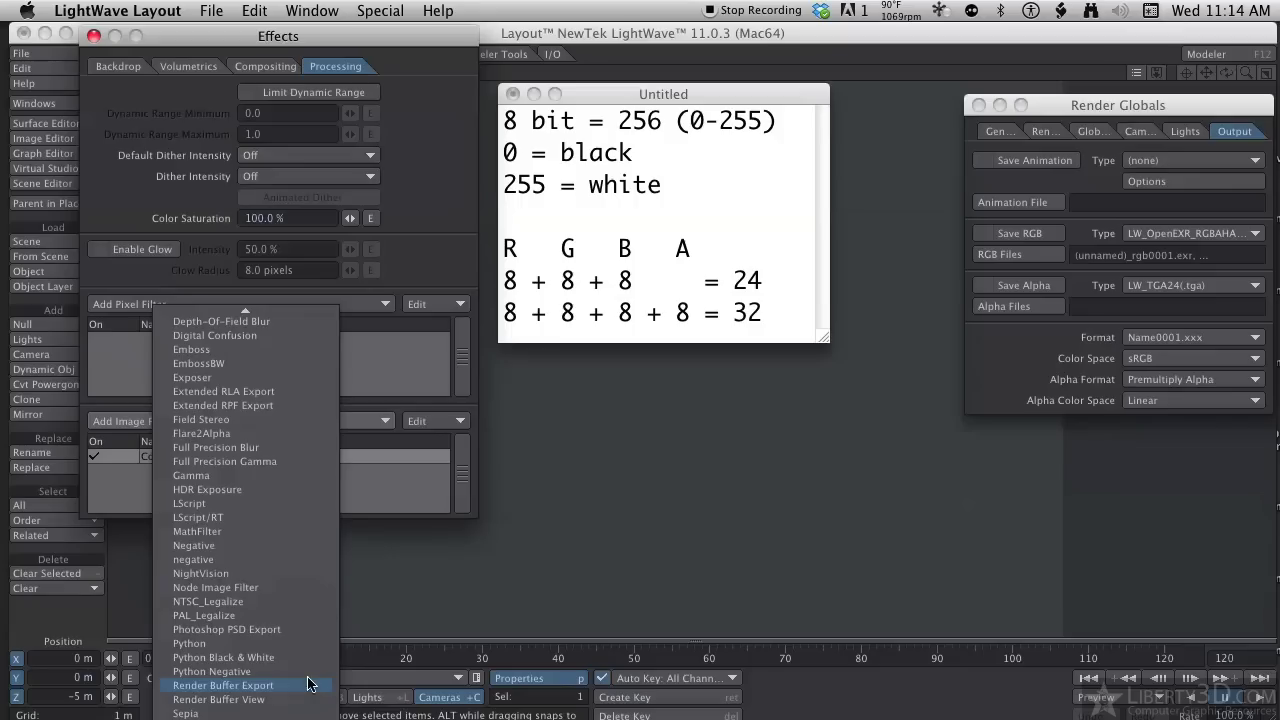
mouse_move(250, 286)
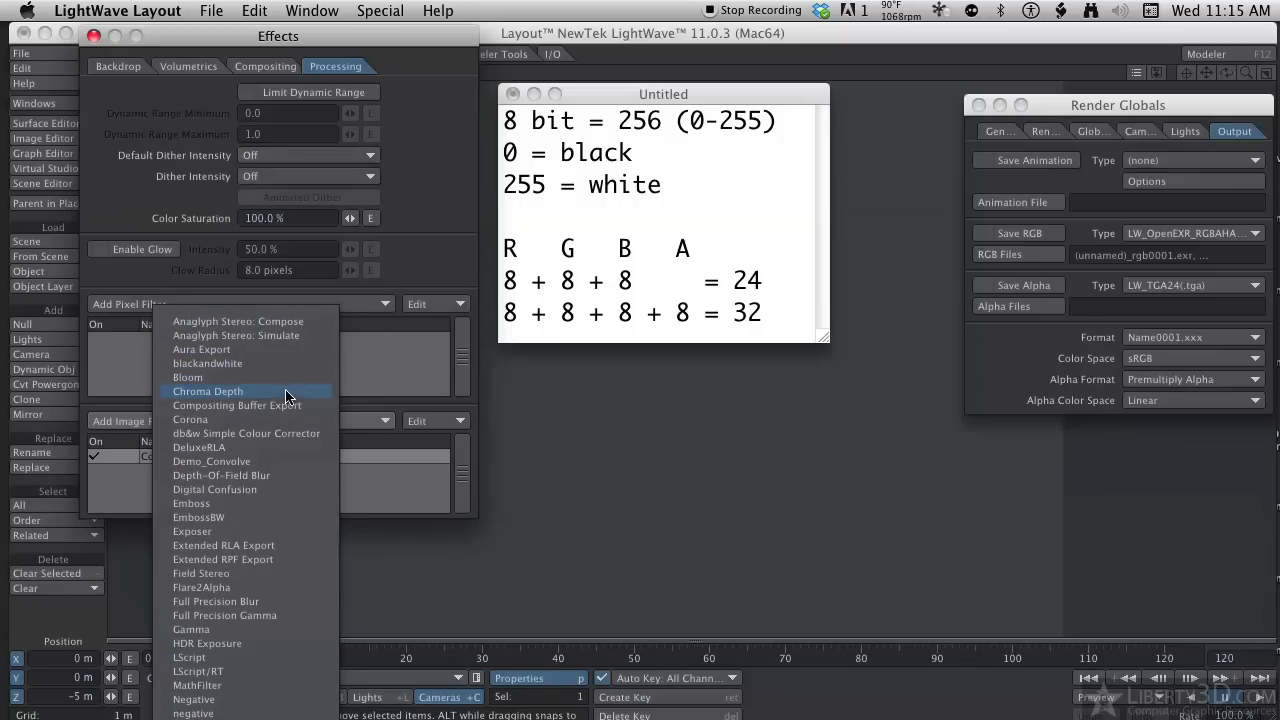
left_click(286, 405)
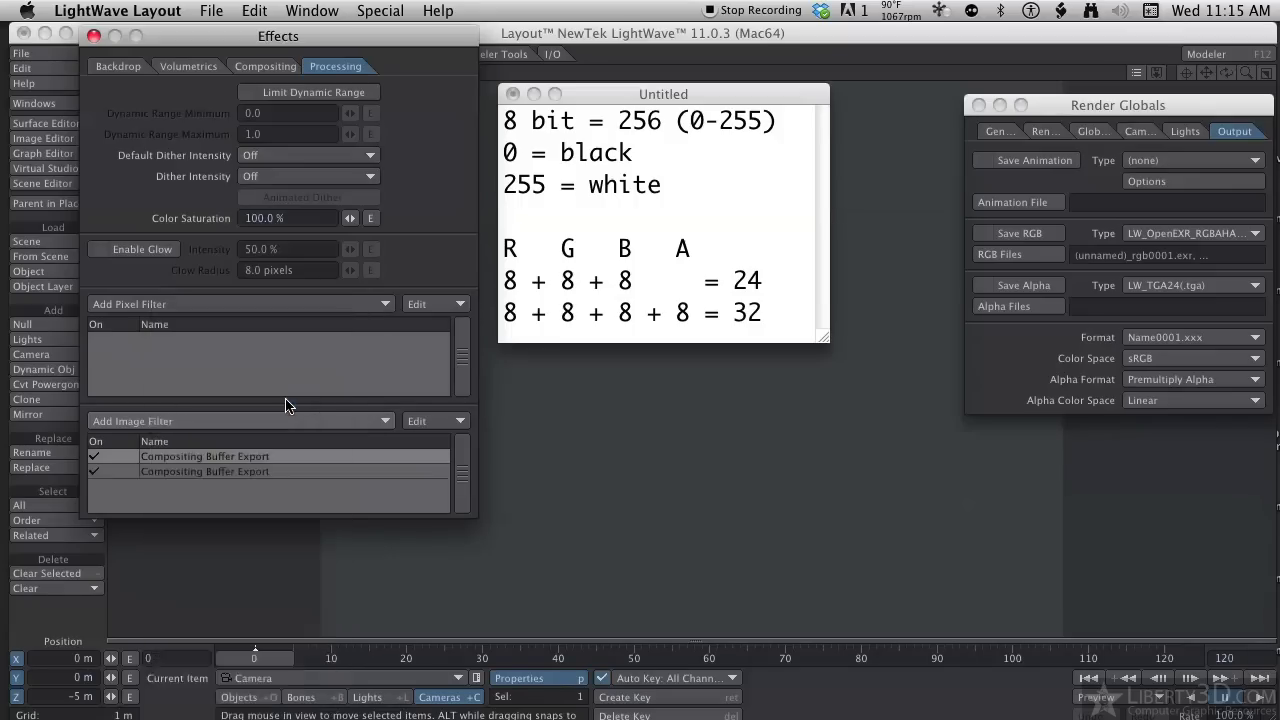
- Set the first Compositing Buffer Export filter's destination to Image Files and review its image type list, keeping LW_TIFF32FP(.tif)
double_click(240, 457)
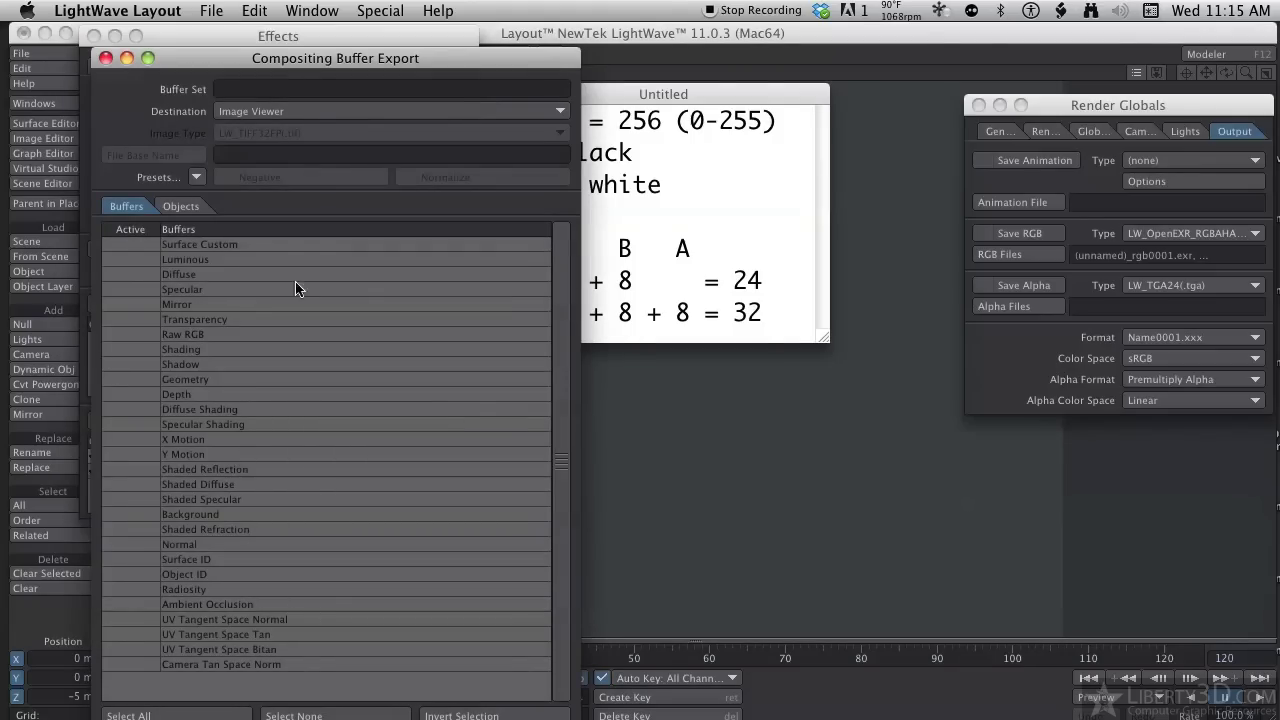
left_click_drag(348, 55, 358, 26)
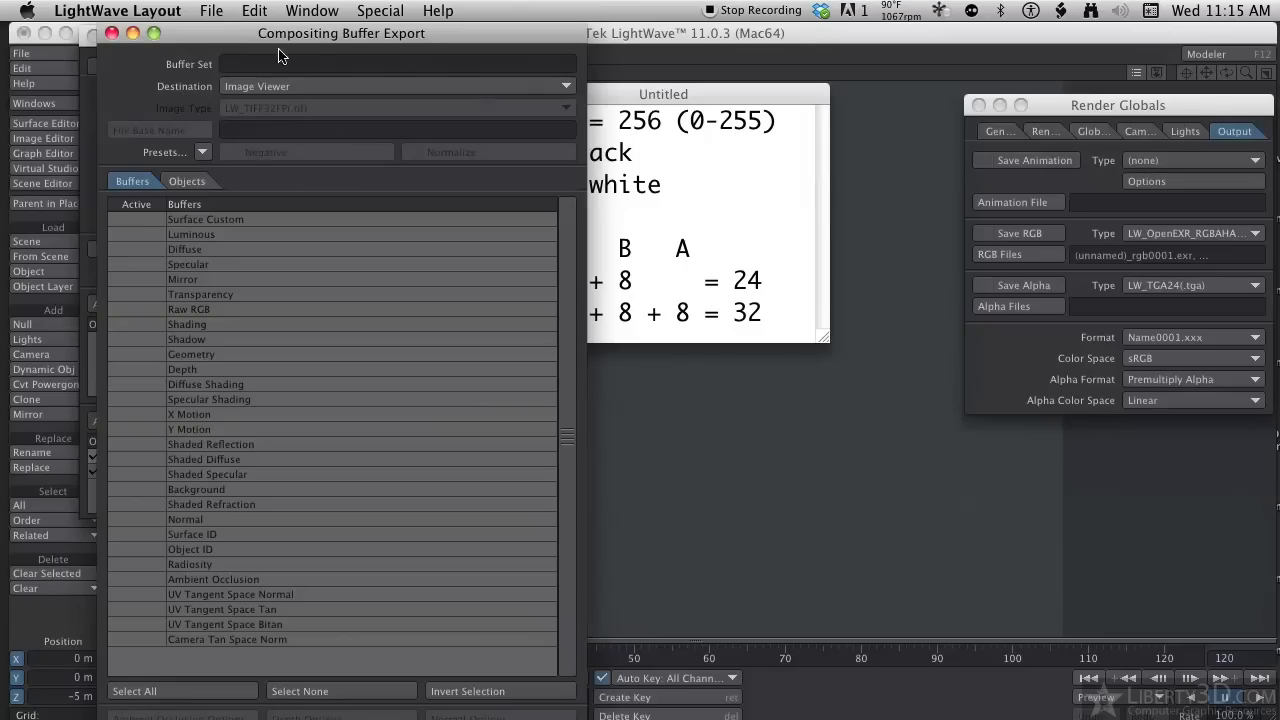
left_click(268, 91)
left_click(272, 101)
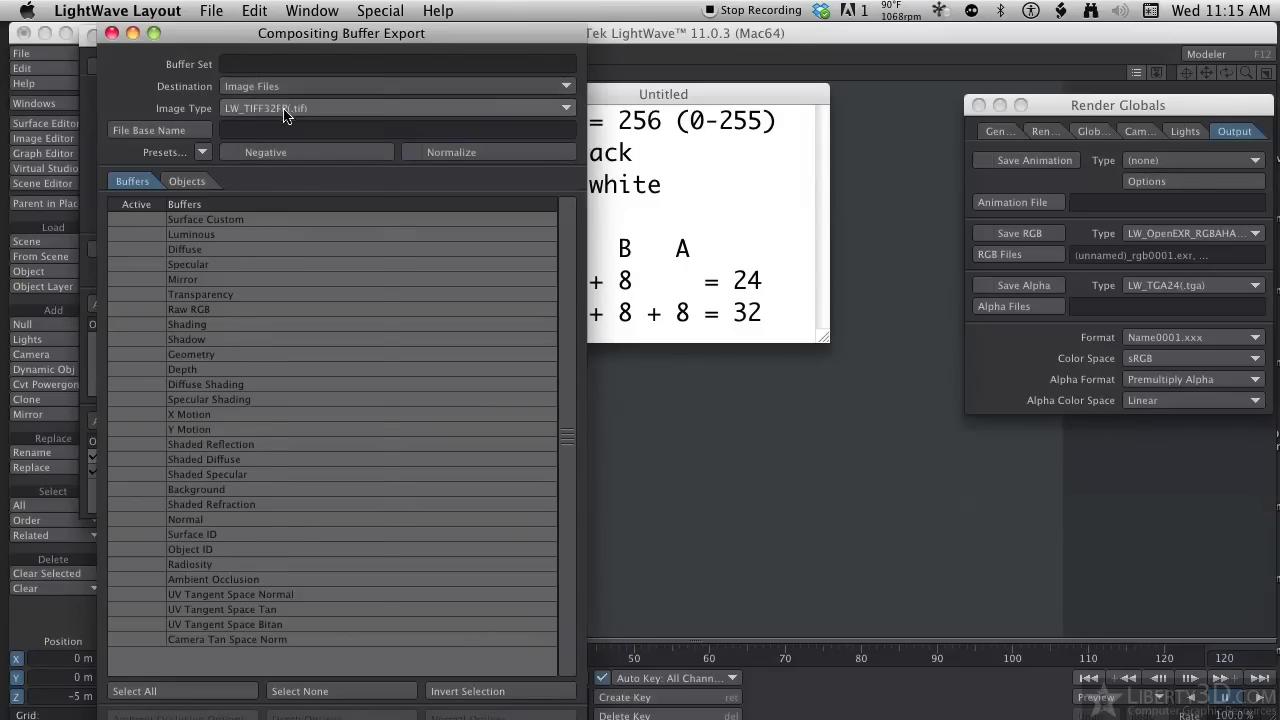
left_click(288, 110)
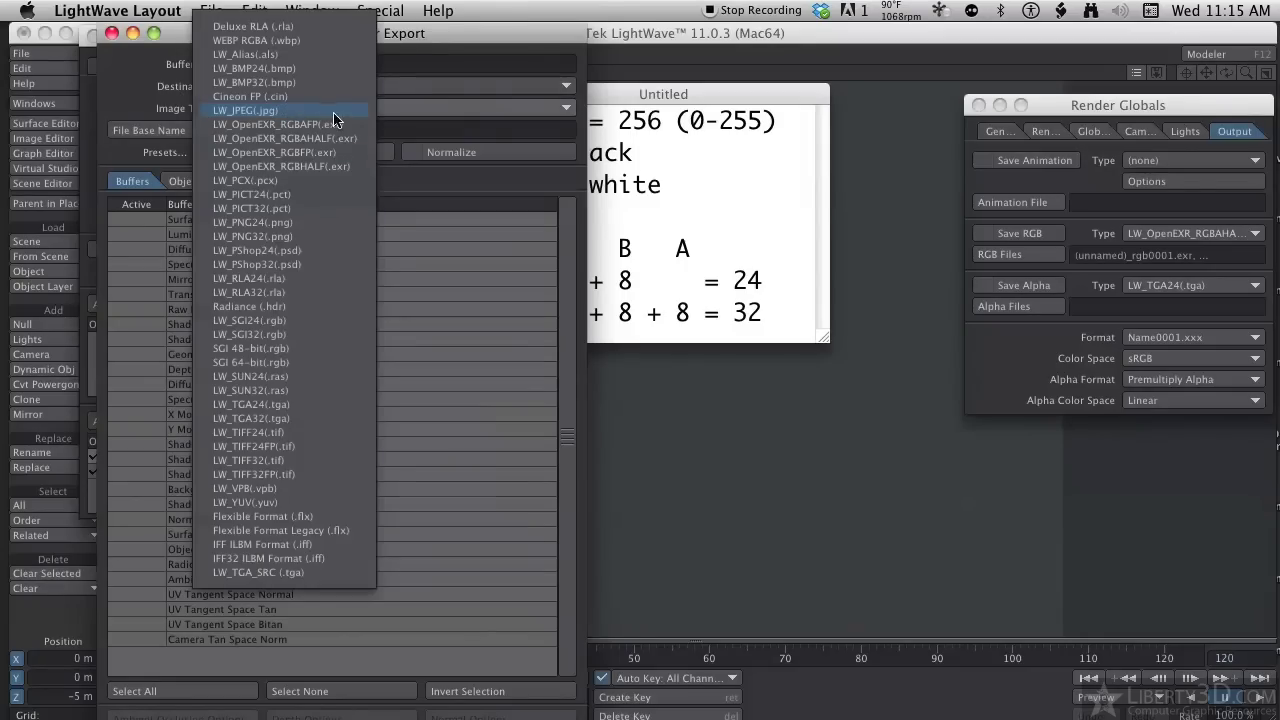
left_click(148, 88)
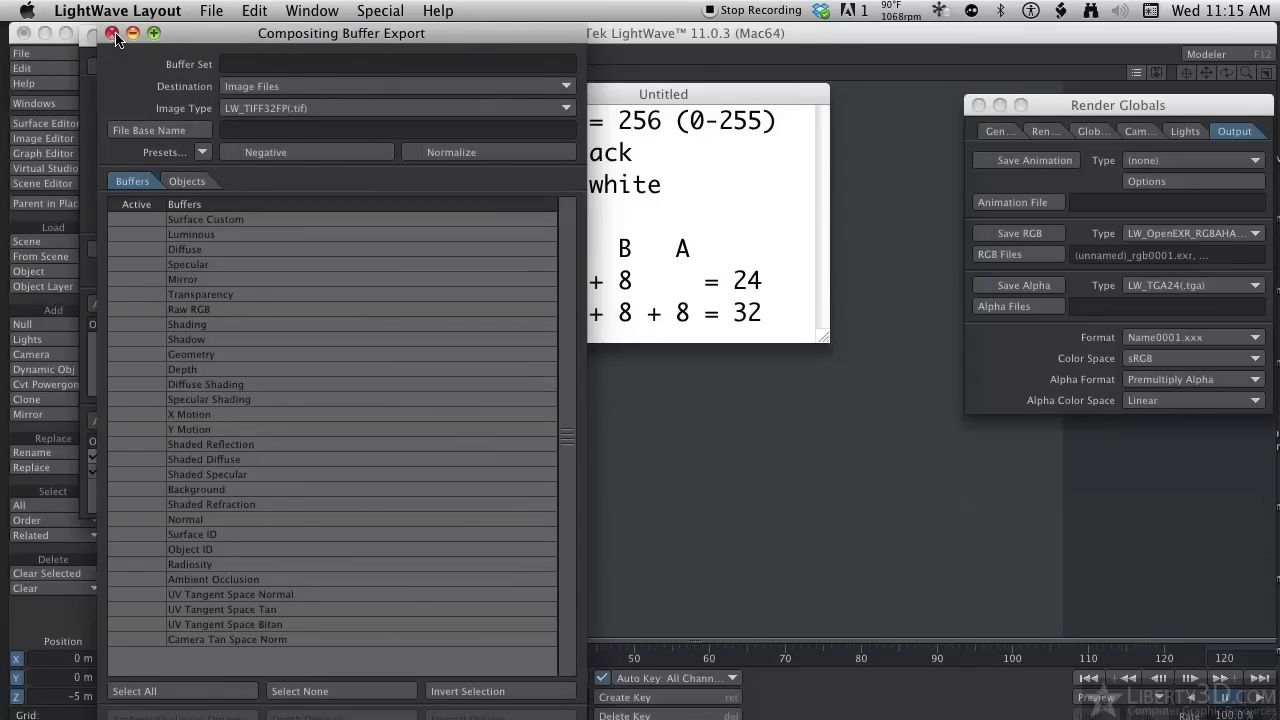
- Close the buffer export, Effects and Render Globals windows and move the bit-depth note to the upper-left area of the Layout viewport
left_click(116, 38)
left_click(98, 36)
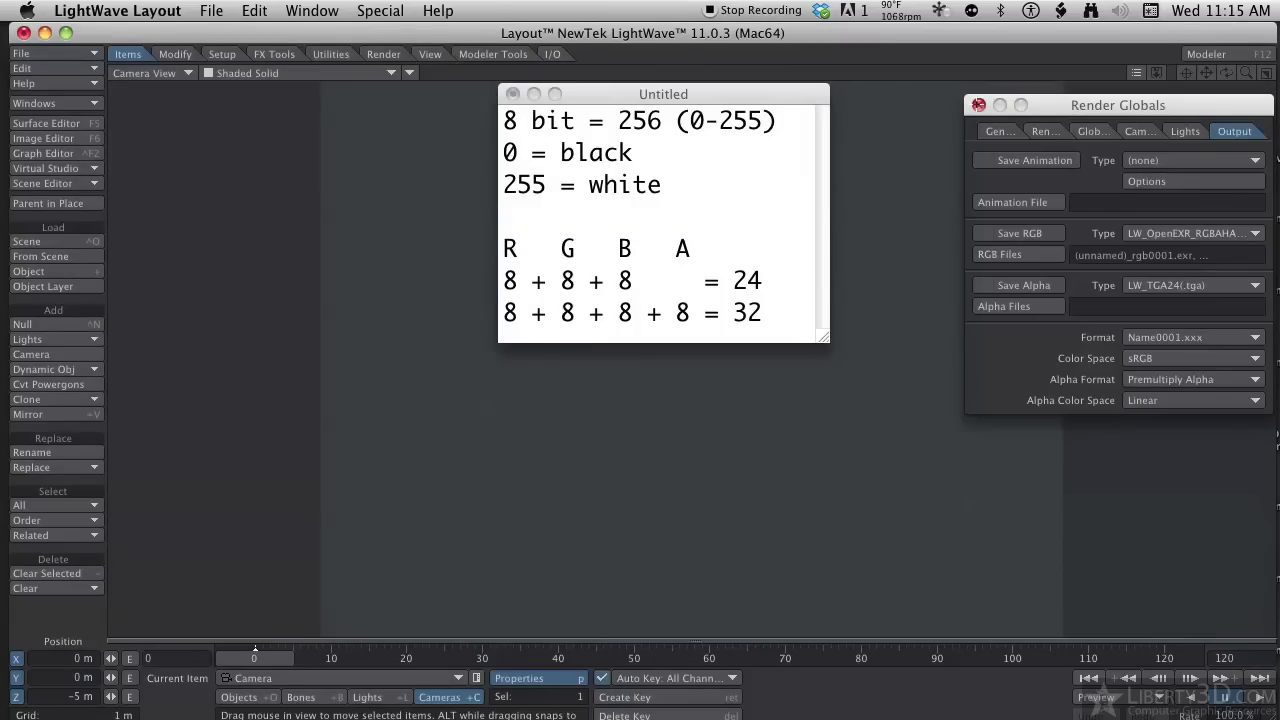
left_click(978, 105)
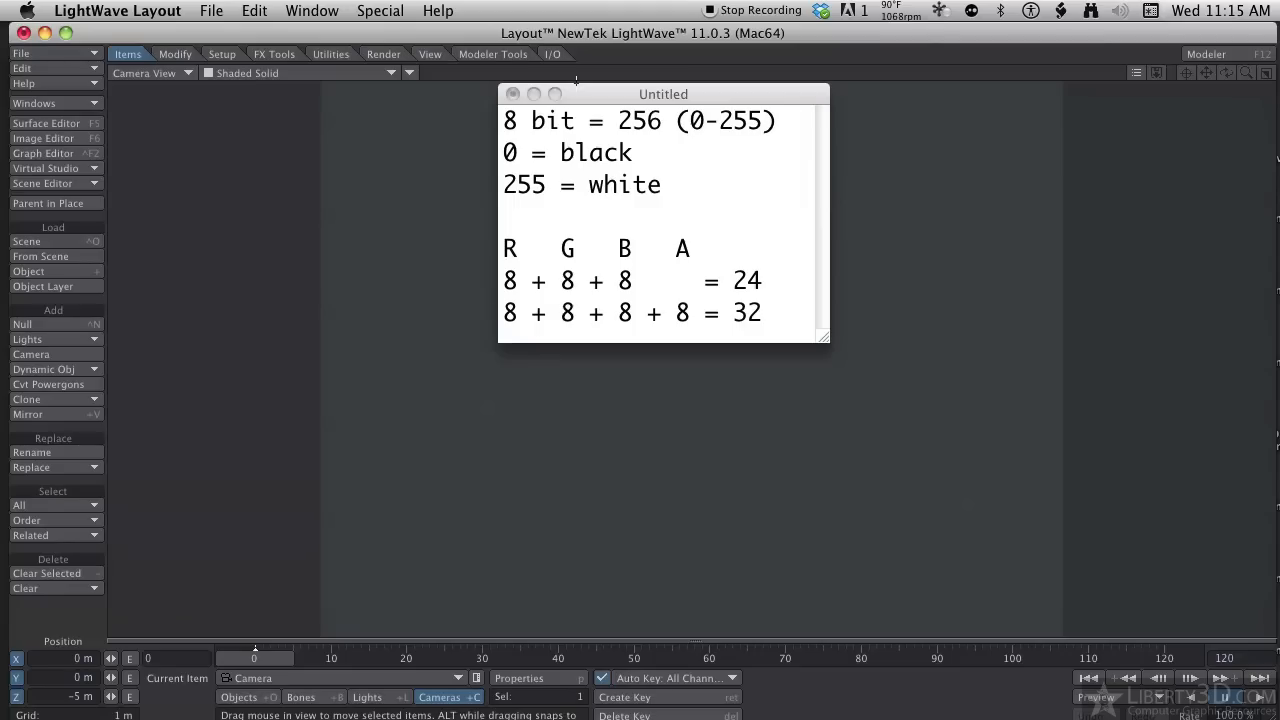
left_click_drag(578, 94, 226, 100)
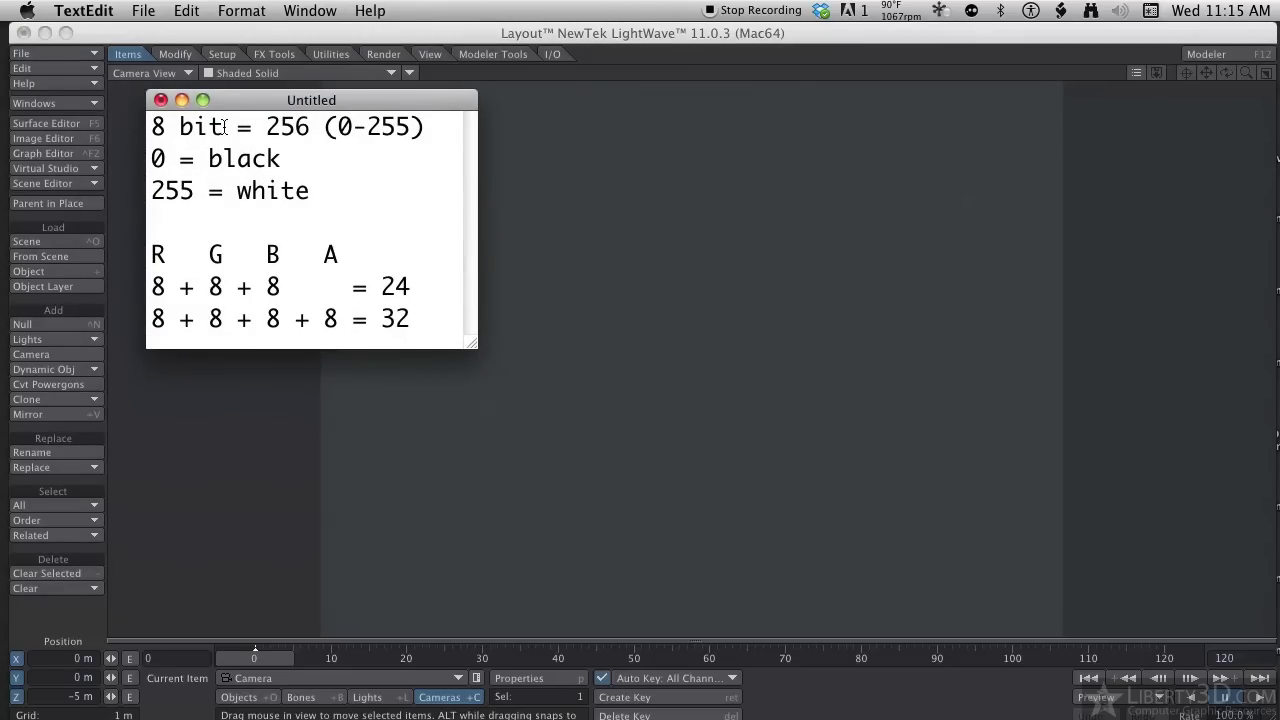